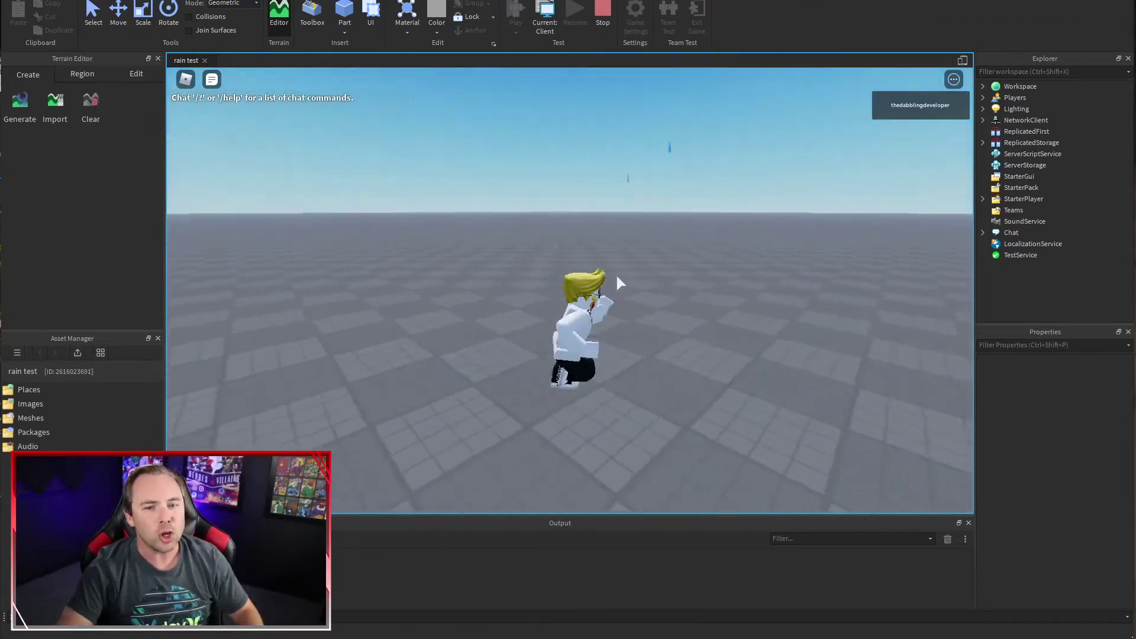
# - Walk the avatar around the running rain test place to view the falling raindrops
pyautogui.press('w')
pyautogui.press('a')
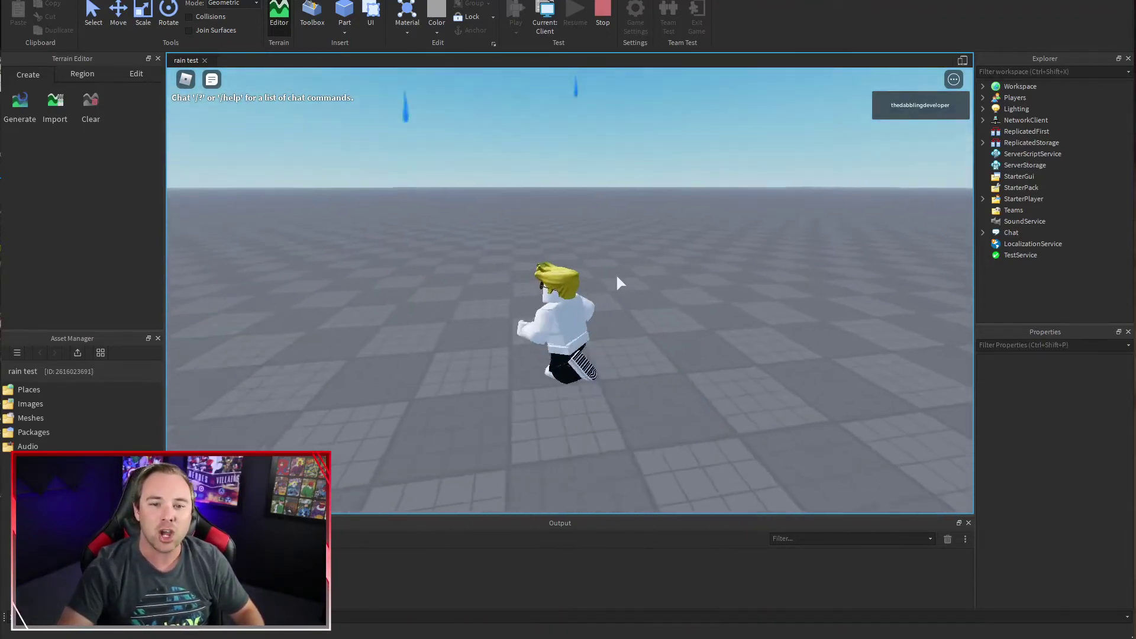
pyautogui.press('d')
pyautogui.press('w')
pyautogui.press('d')
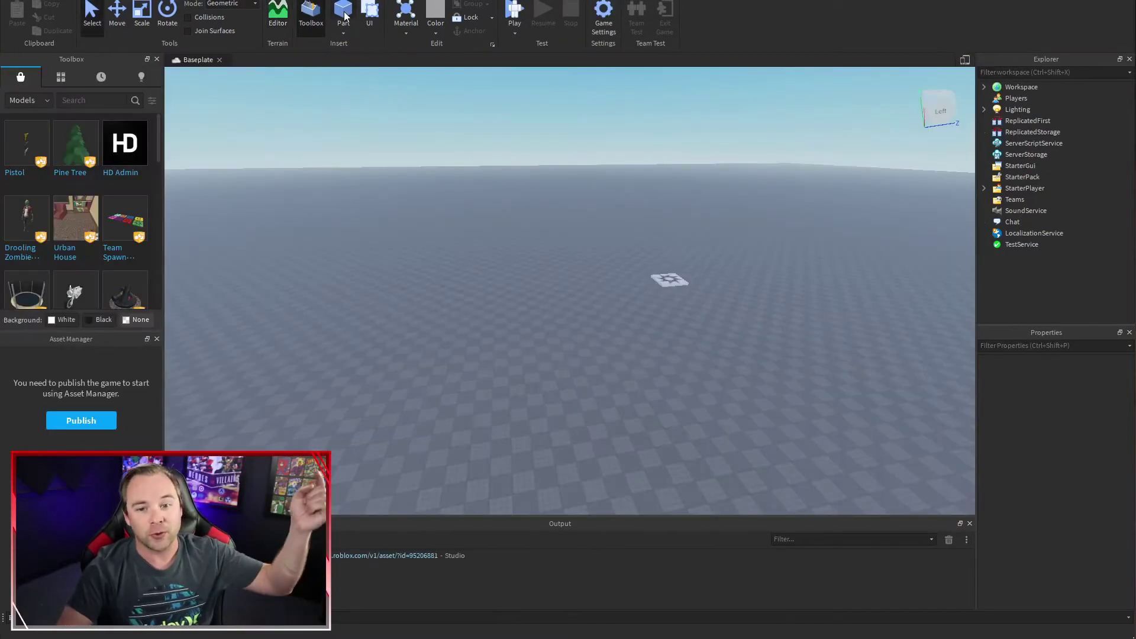
# - Insert a block part near the spawn location and scale it into a large, thin, flat slab
pyautogui.click(345, 15)
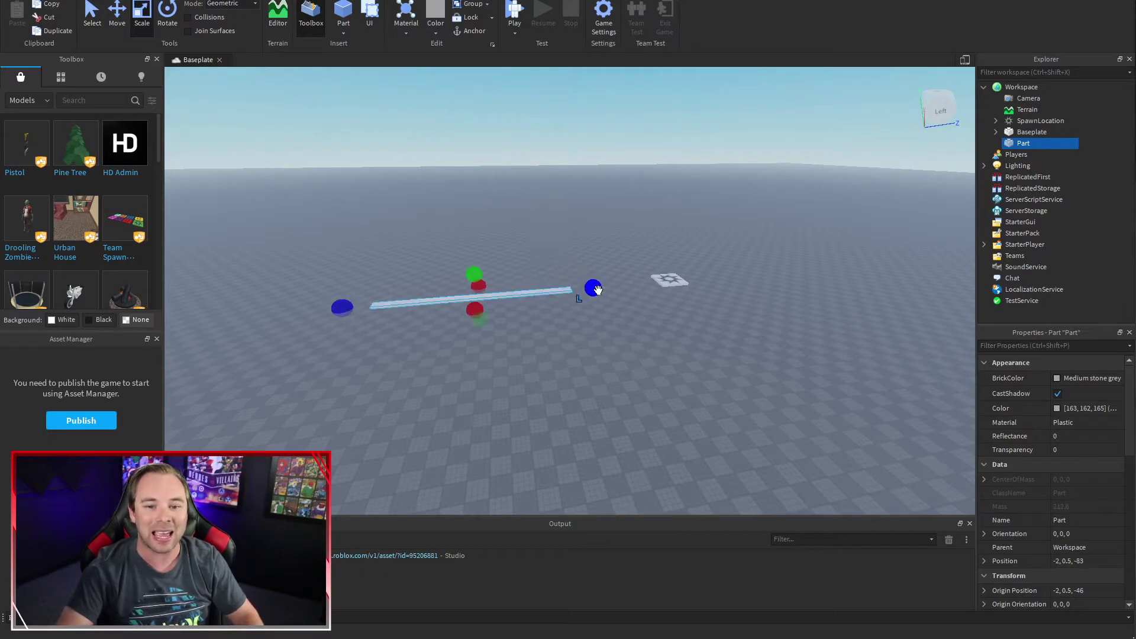
pyautogui.moveTo(596, 290); pyautogui.dragTo(641, 287)
pyautogui.moveTo(508, 308); pyautogui.dragTo(505, 454)
pyautogui.moveTo(505, 290); pyautogui.dragTo(494, 221)
pyautogui.moveTo(485, 357); pyautogui.dragTo(484, 369)
# - Raise the slab high above the baseplate to a height of about 54.5 and anchor it
pyautogui.click(121, 14)
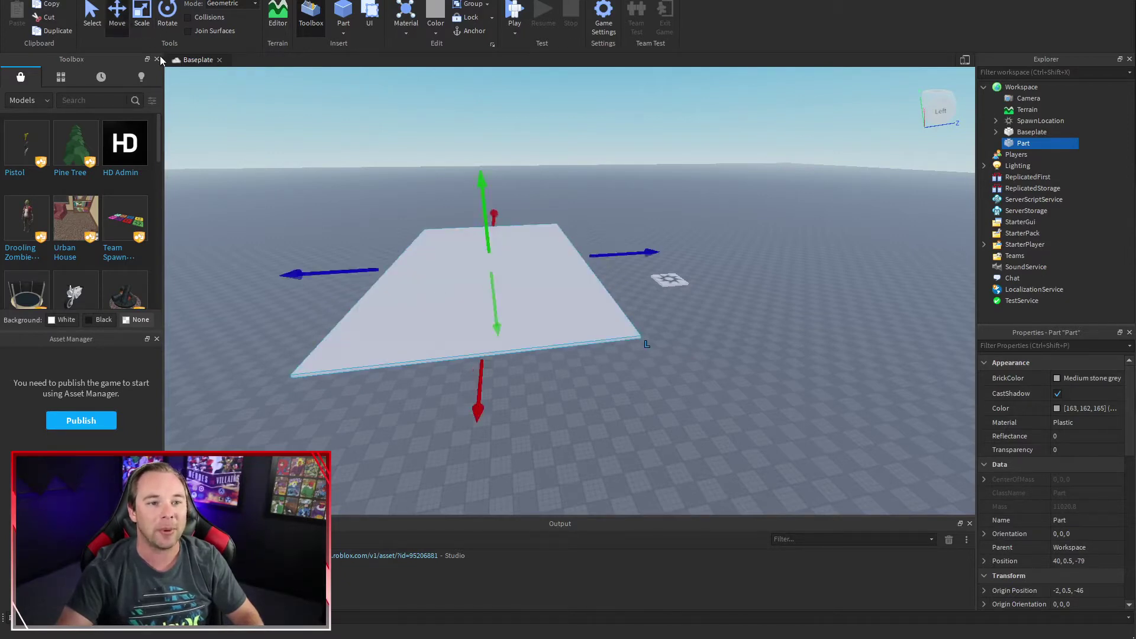
pyautogui.moveTo(488, 183); pyautogui.dragTo(475, 96)
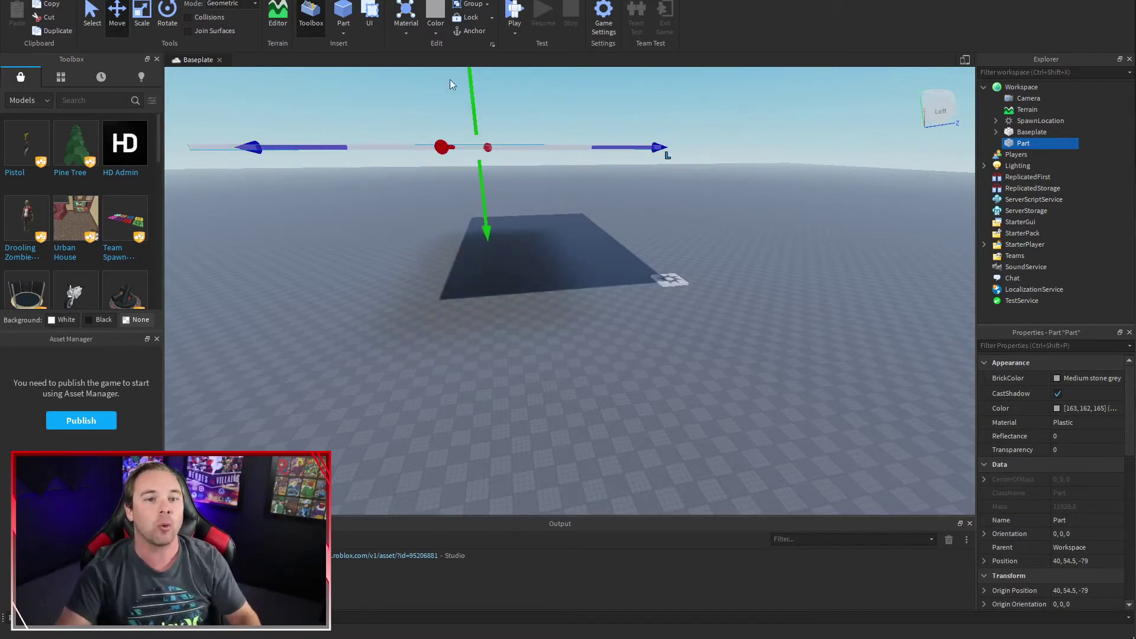
pyautogui.click(460, 33)
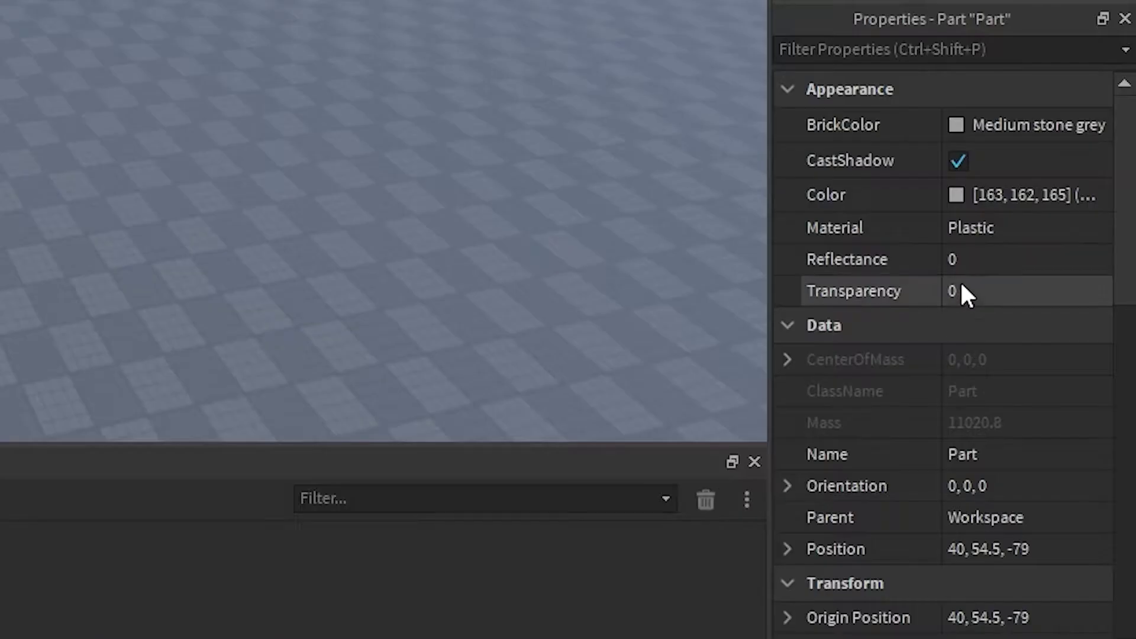
# - Set the slab's transparency to 1
pyautogui.click(1059, 450)
pyautogui.write('1')
pyautogui.press('Return')
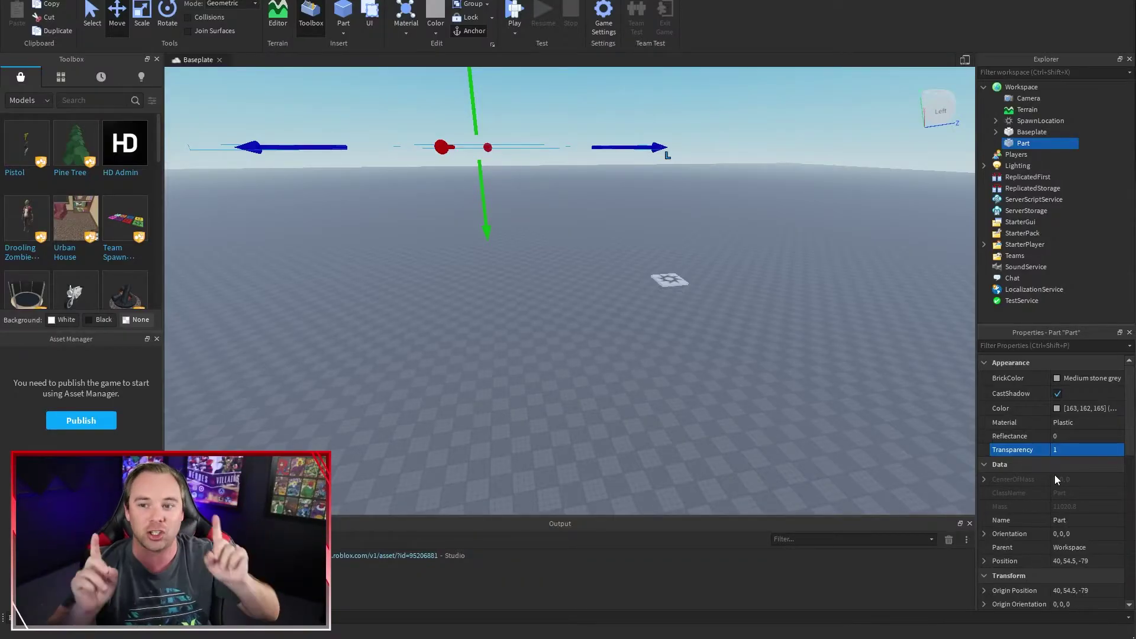
# - Add a ParticleEmitter inside the transparent part in the workspace and view its particles
pyautogui.click(1037, 143)
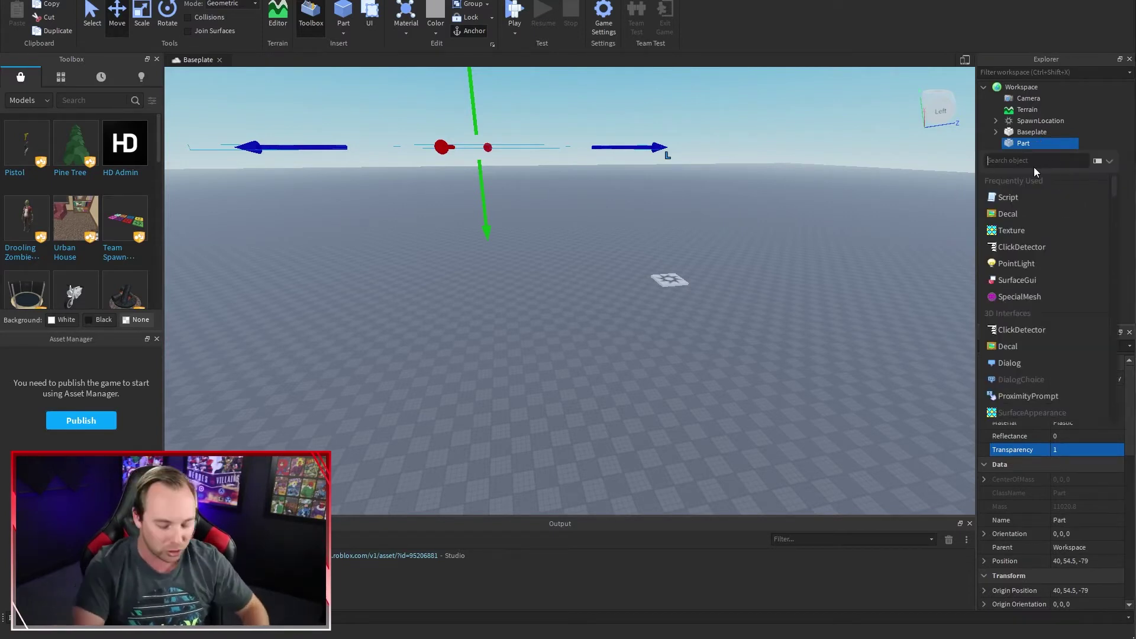
pyautogui.write('part')
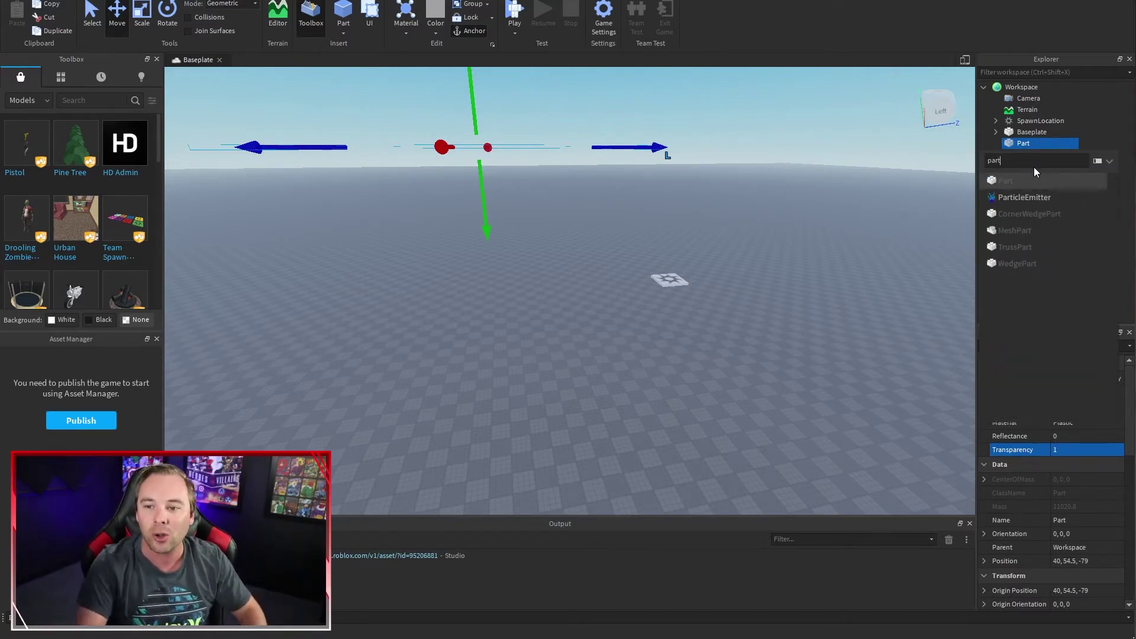
pyautogui.click(1006, 197)
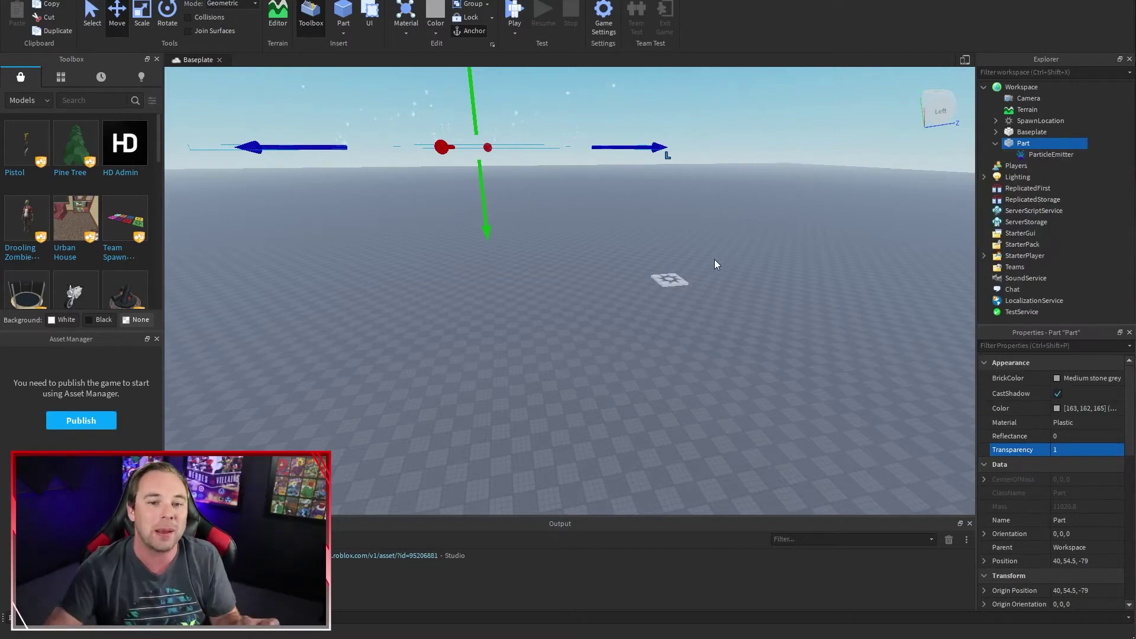
pyautogui.moveTo(554, 205); pyautogui.dragTo(554, 206, button='right')
pyautogui.moveTo(554, 205); pyautogui.dragTo(444, 295, button='middle')
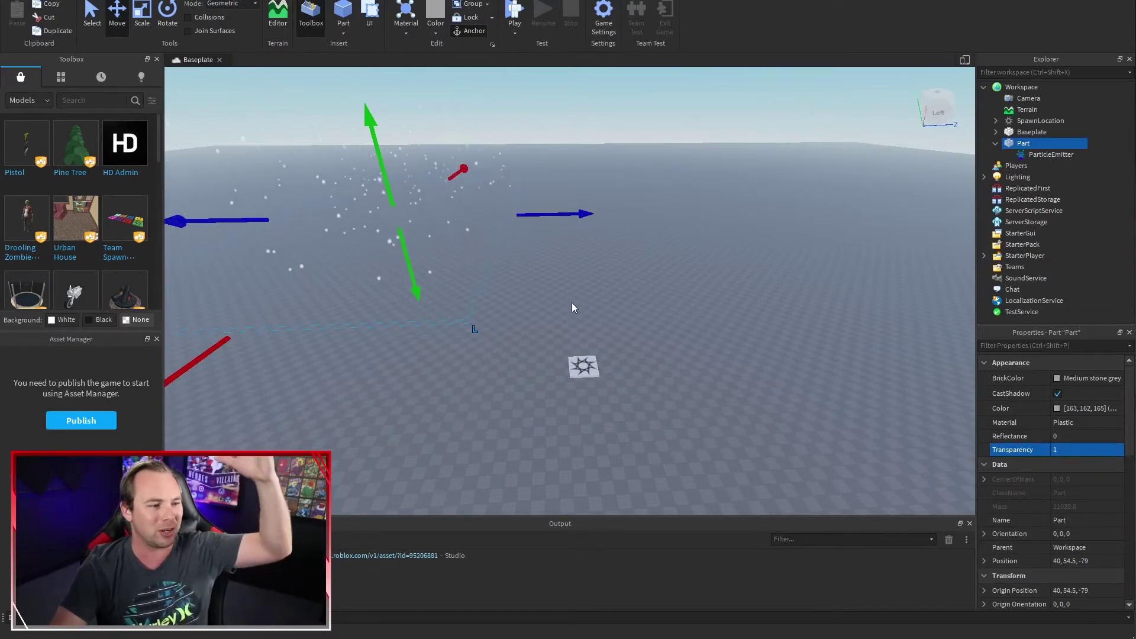
# - Set the ParticleEmitter's EmissionDirection to Bottom
pyautogui.click(1051, 155)
pyautogui.moveTo(1131, 454); pyautogui.dragTo(1132, 569)
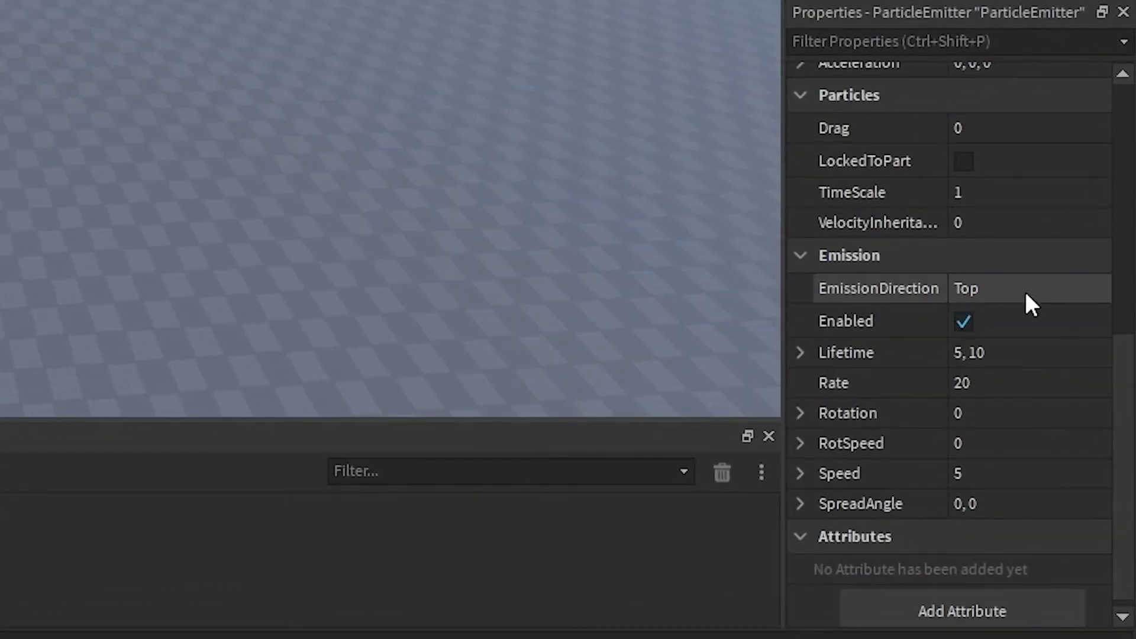
pyautogui.click(1025, 291)
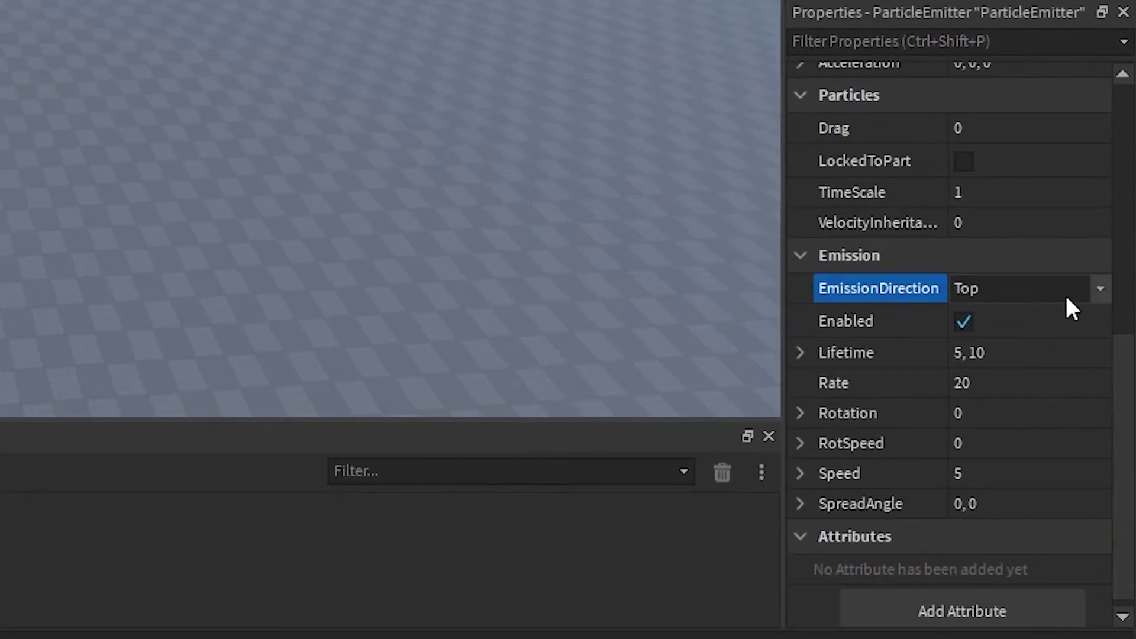
pyautogui.click(1094, 288)
pyautogui.click(995, 334)
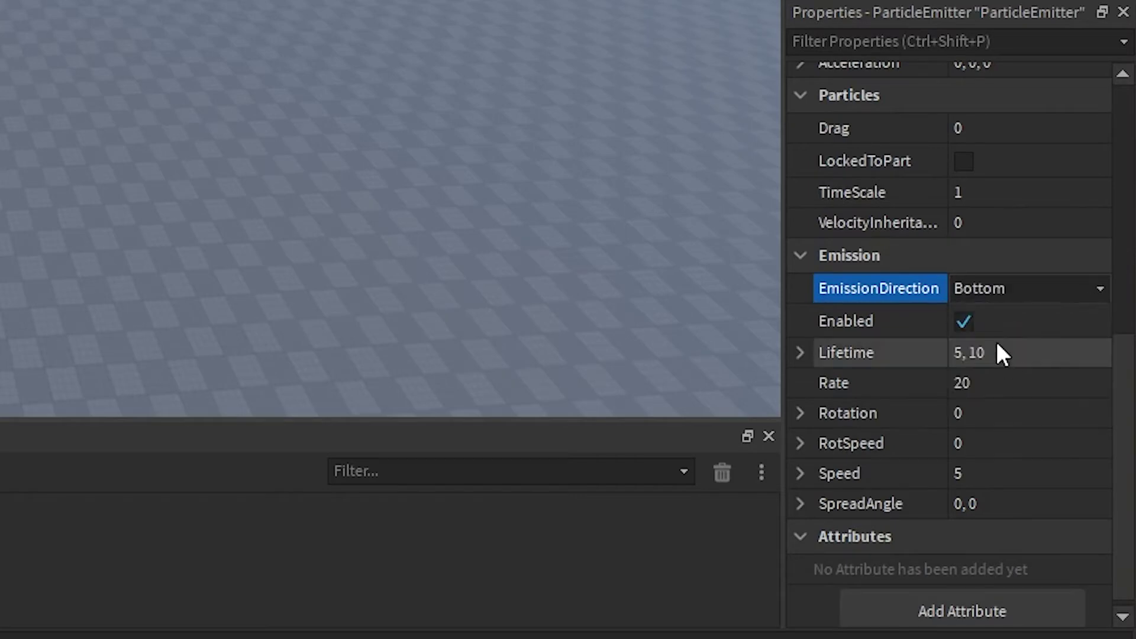
# - Set the ParticleEmitter's Speed to 100 and its Rate to 100
pyautogui.moveTo(1124, 352); pyautogui.dragTo(1130, 400)
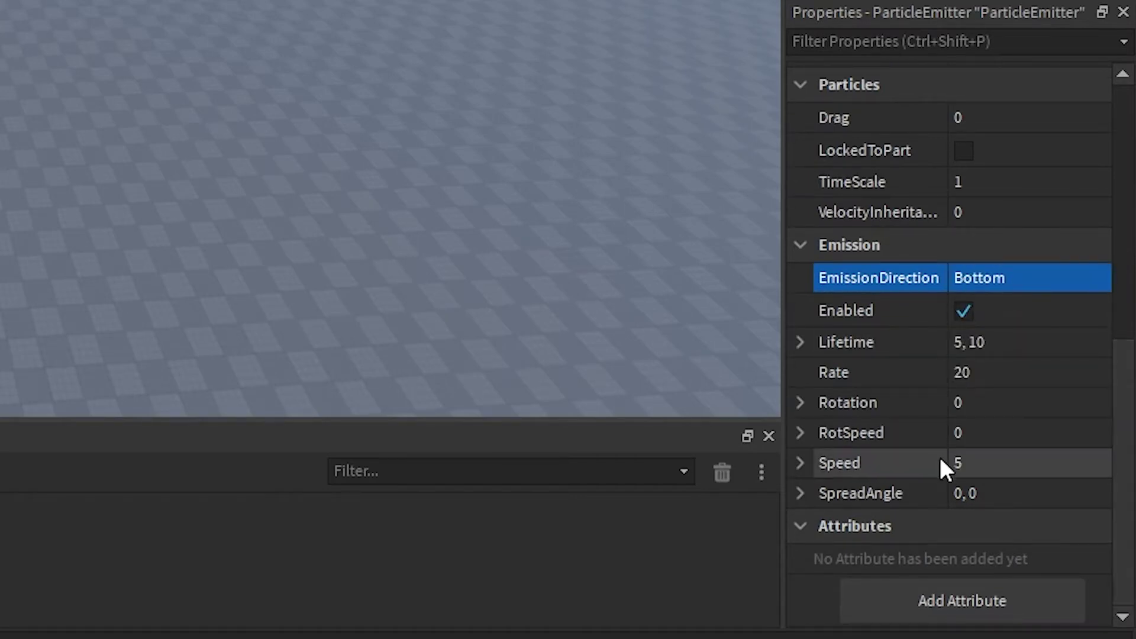
pyautogui.click(974, 462)
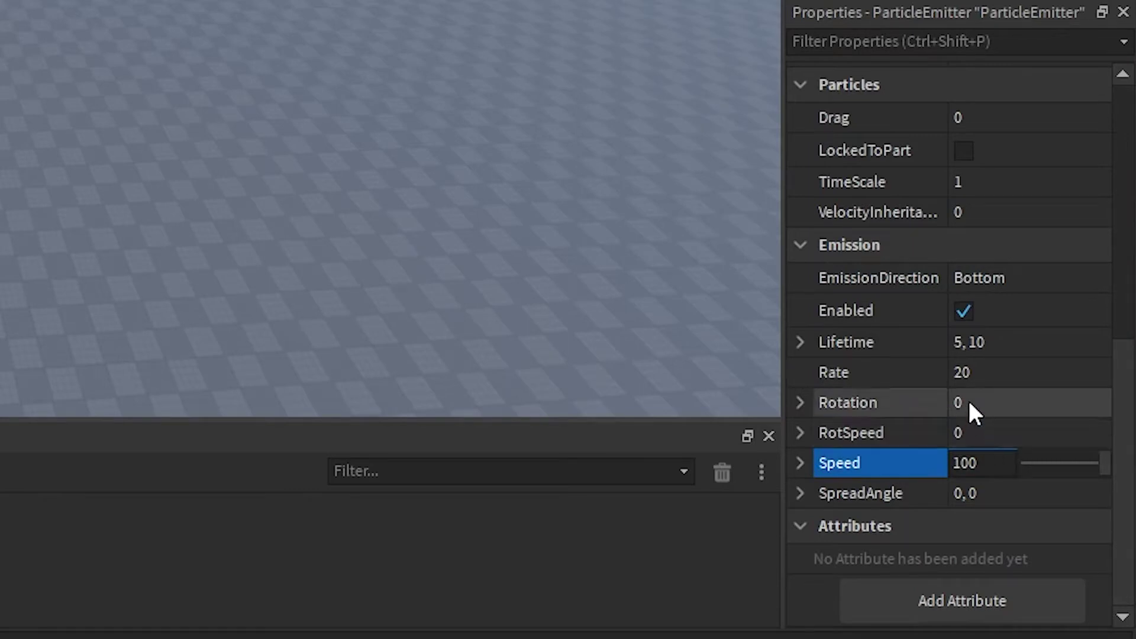
pyautogui.click(1004, 378)
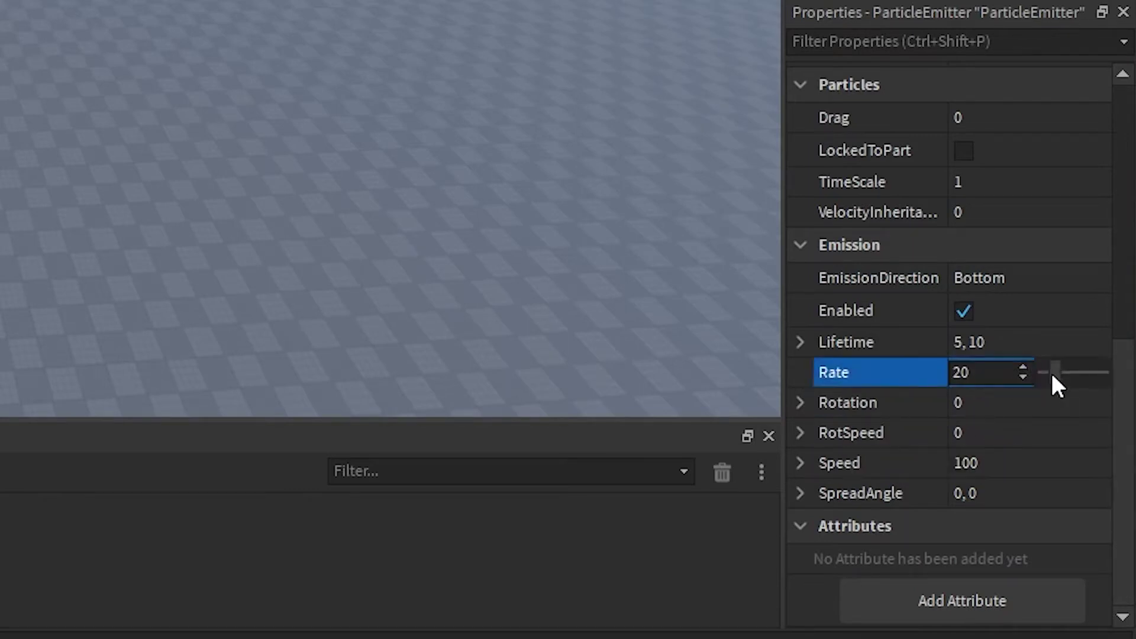
pyautogui.moveTo(1052, 372); pyautogui.dragTo(1105, 372)
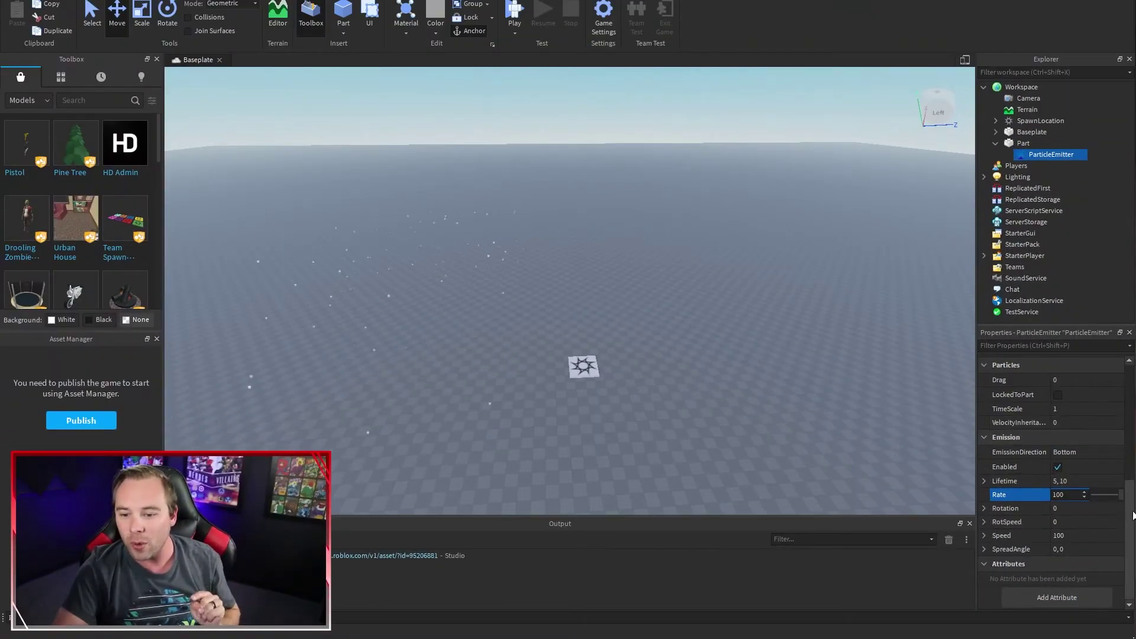
# - Set the ParticleEmitter's particle Size to 3
pyautogui.moveTo(1132, 530); pyautogui.dragTo(1128, 425)
pyautogui.click(1057, 427)
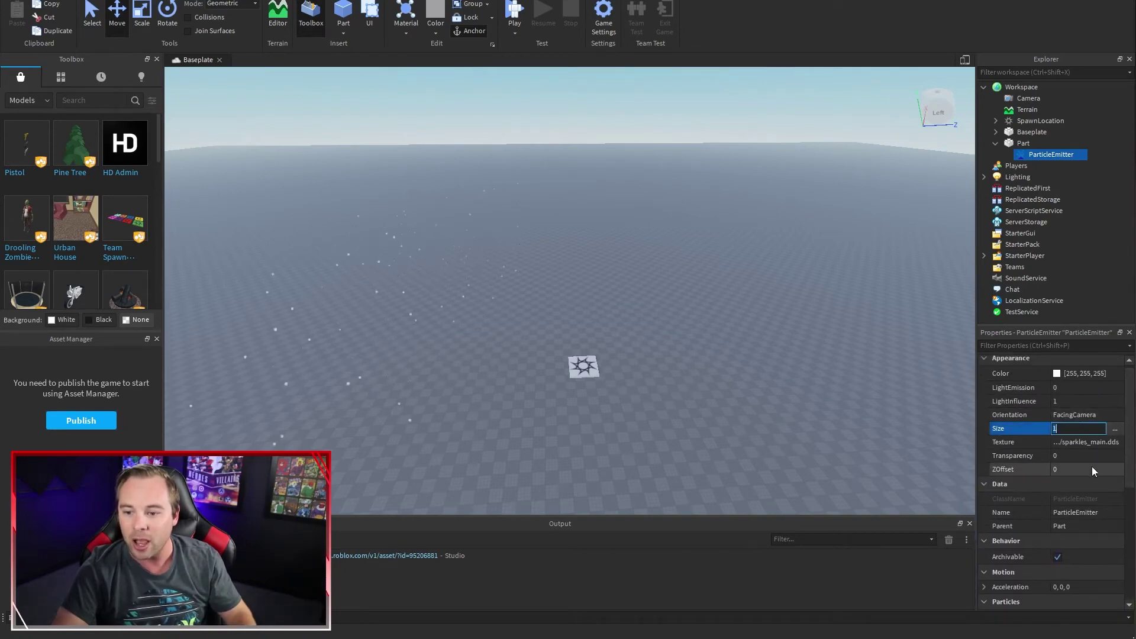
pyautogui.press('Return')
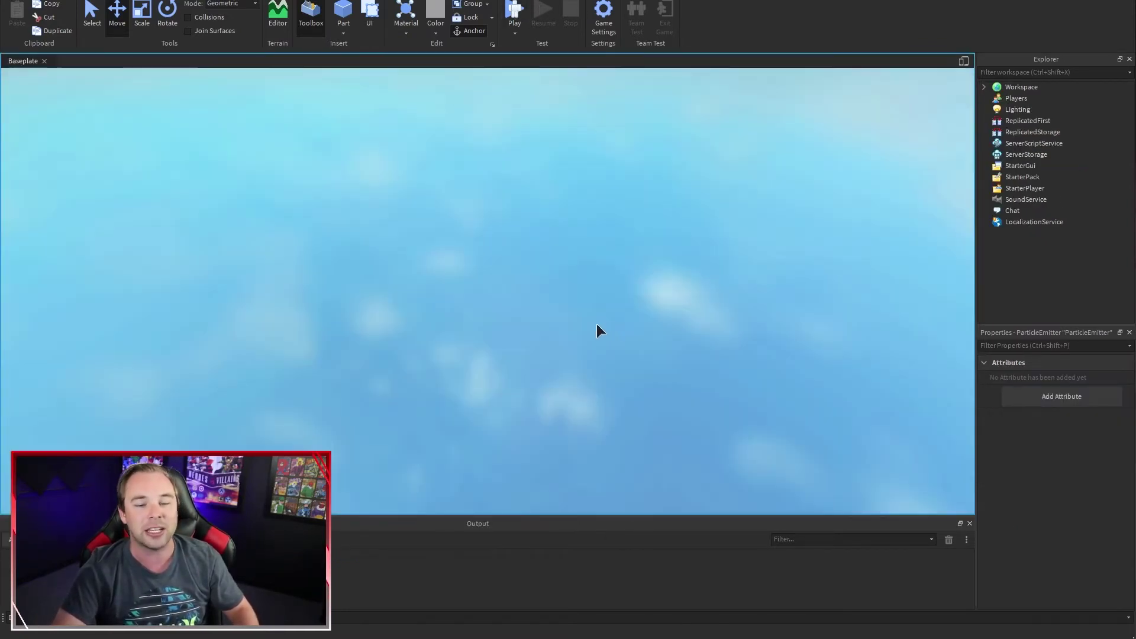
# - Play-test the place, look around the avatar at the falling particles, and stop the test
pyautogui.press('F5')
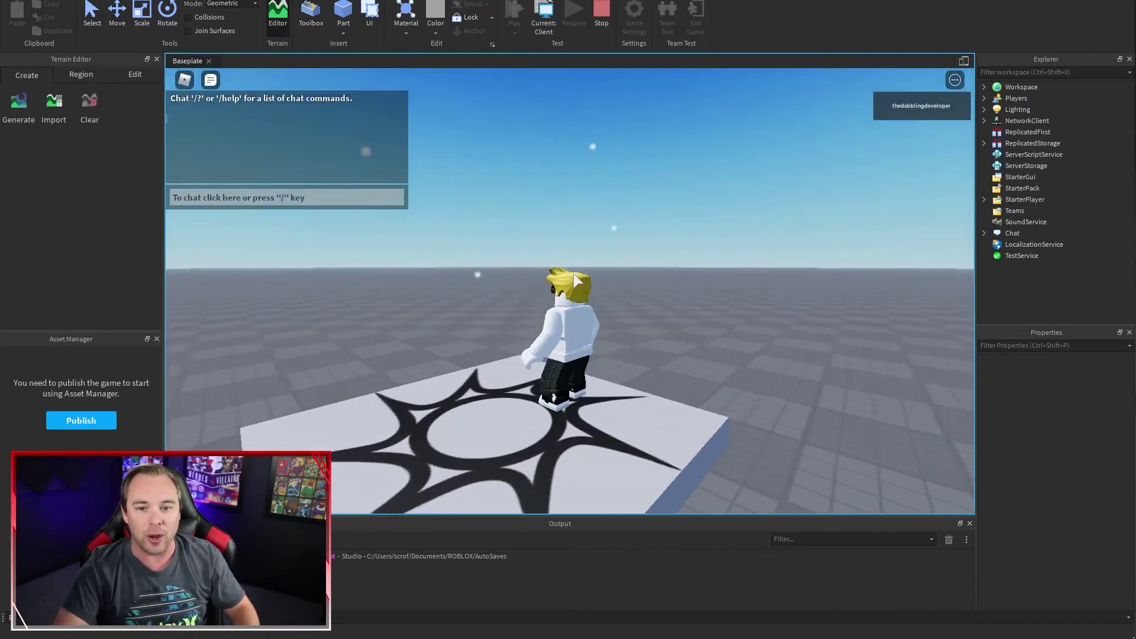
pyautogui.moveTo(573, 274); pyautogui.dragTo(573, 274, button='right')
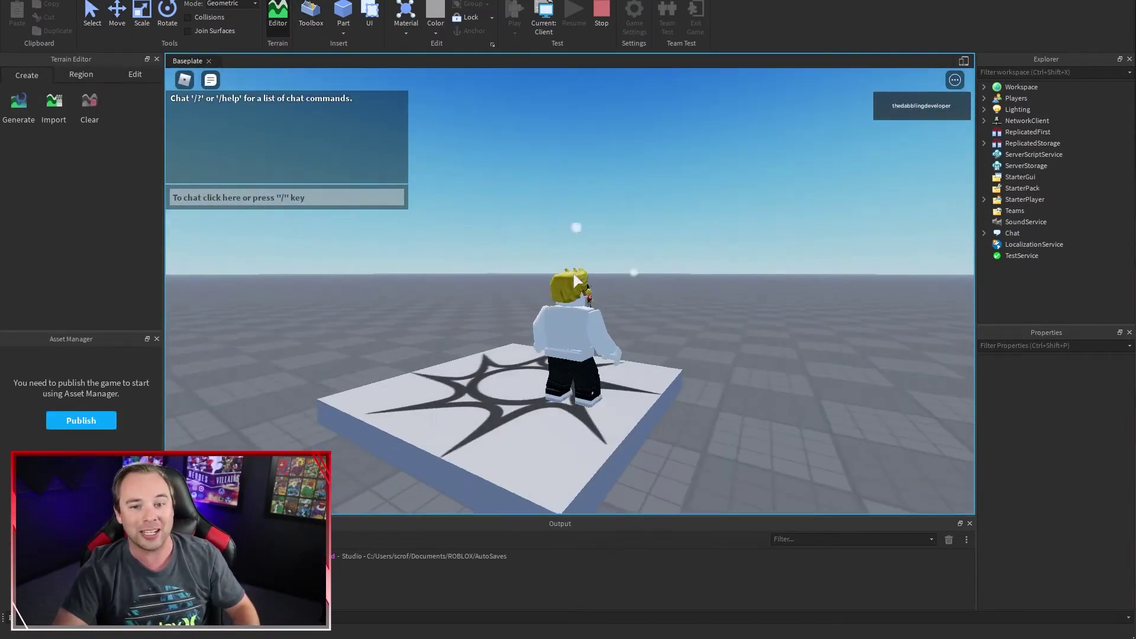
pyautogui.click(601, 11)
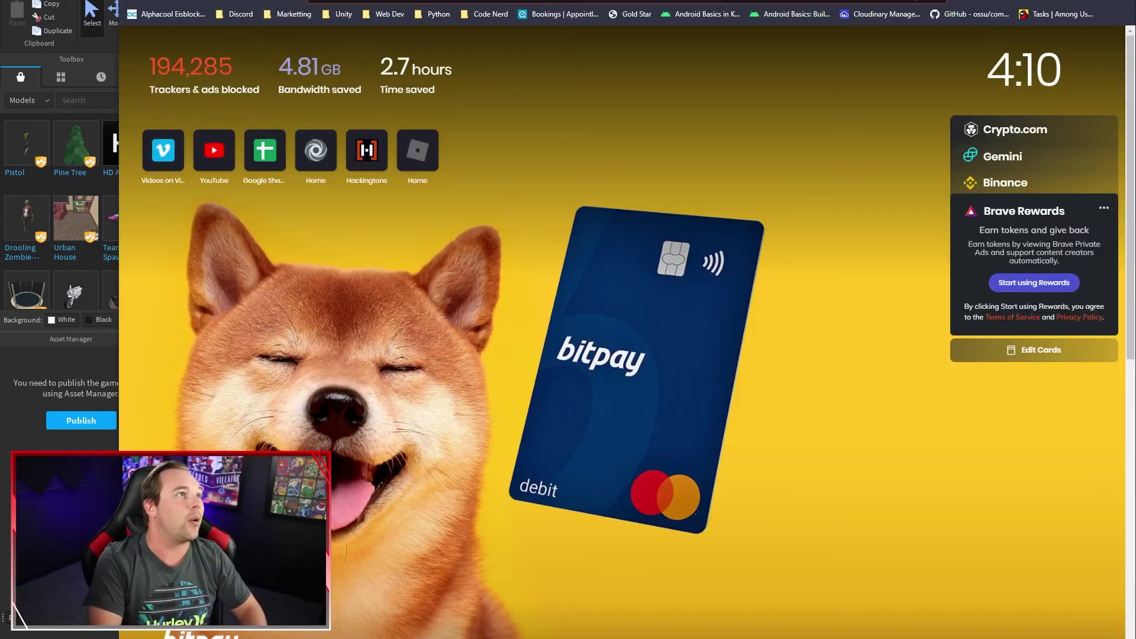
# - In the web browser, search for "roblox rain texture" and show the image results
pyautogui.write('rol')
pyautogui.press('BackSpace')
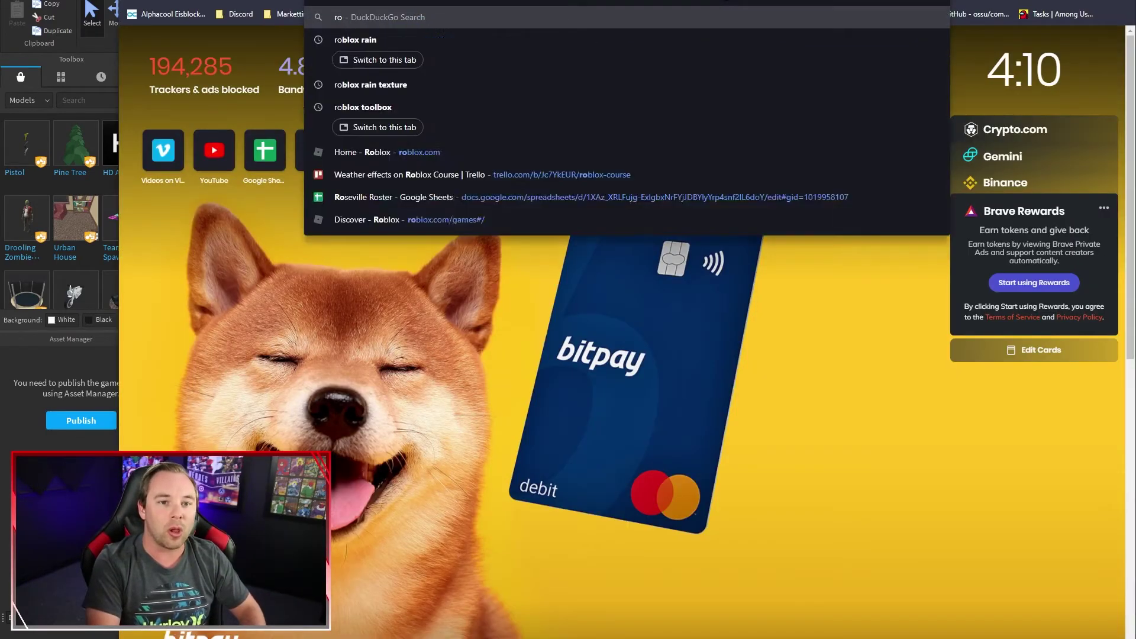
pyautogui.write('blox rain')
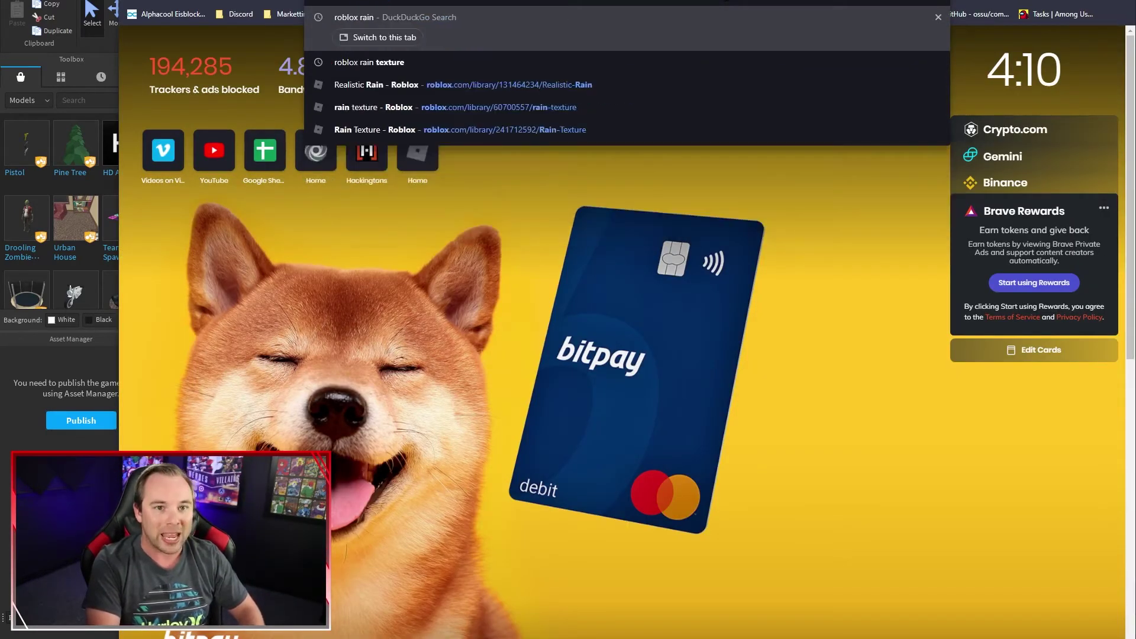
pyautogui.write(' texture')
pyautogui.press('Return')
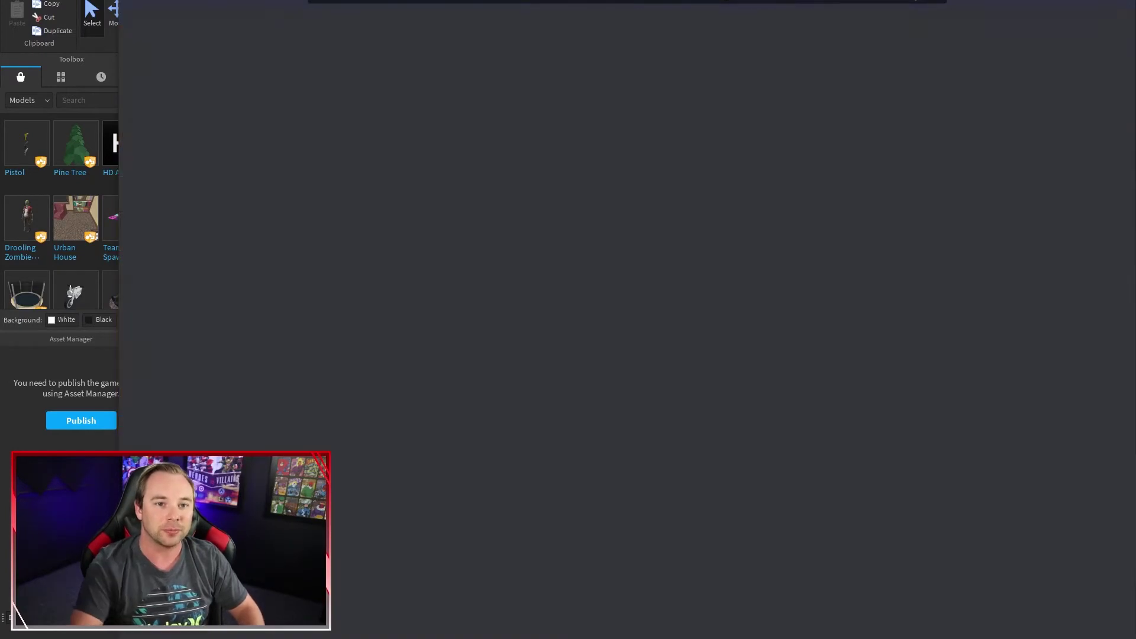
pyautogui.click(263, 60)
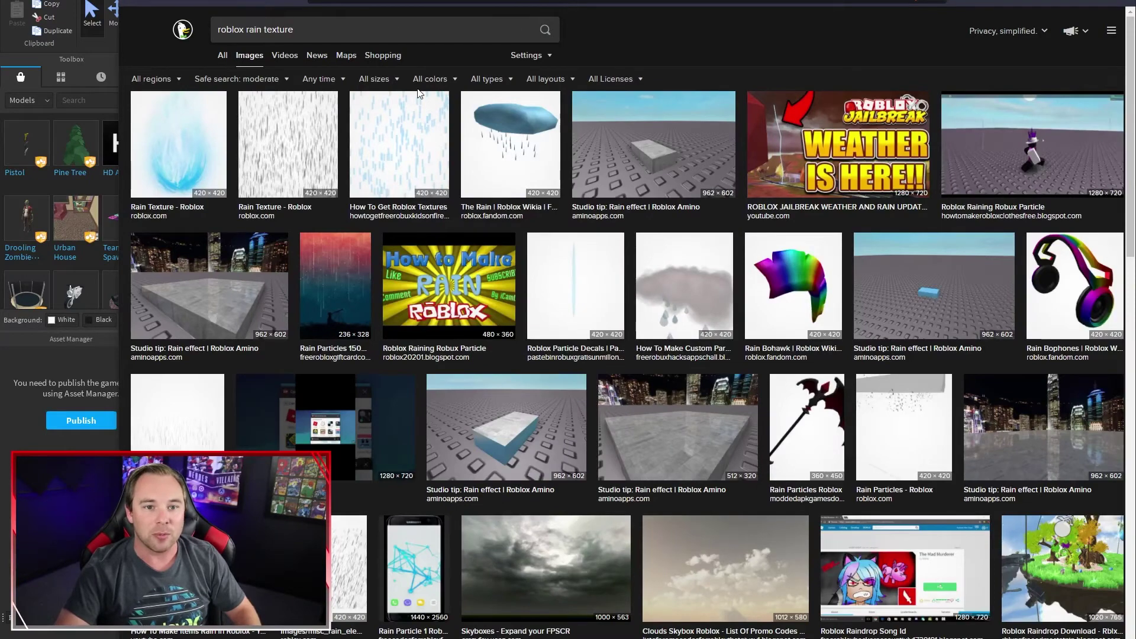
# - Limit the image results to transparent ones, refine the search query, and open the single light-blue raindrop image
pyautogui.click(487, 79)
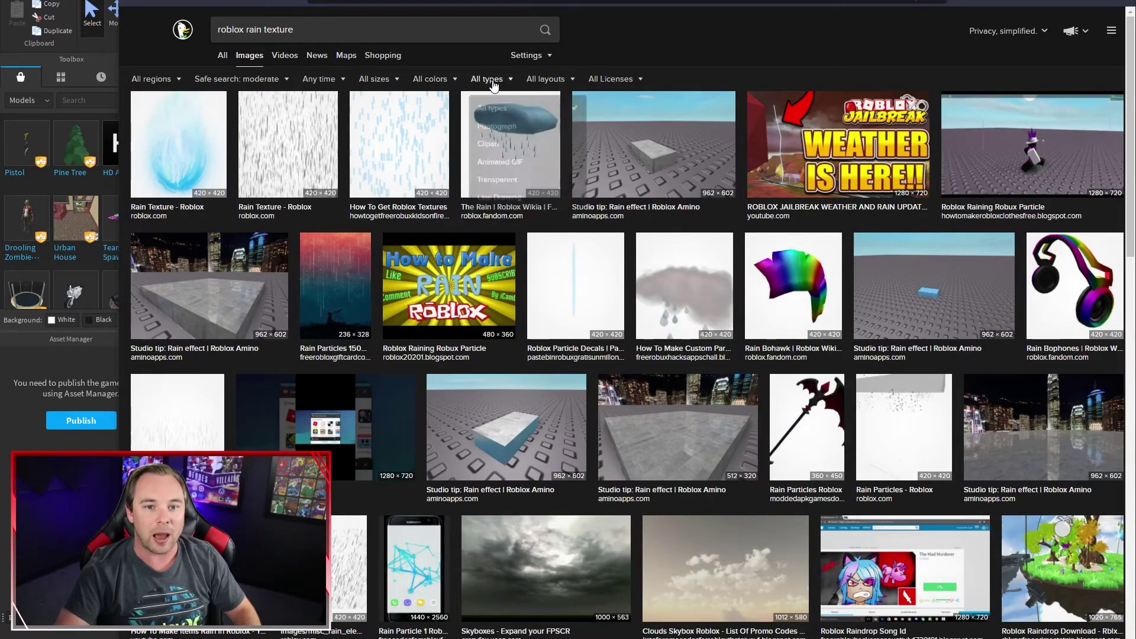
pyautogui.click(493, 183)
pyautogui.moveTo(293, 29); pyautogui.dragTo(279, 30)
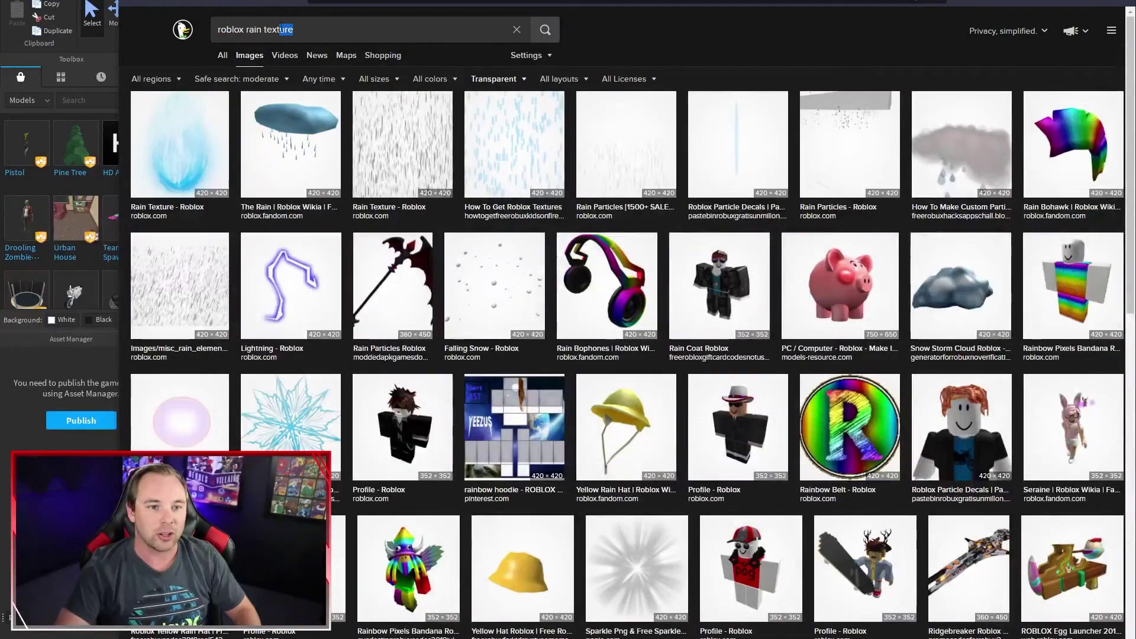
pyautogui.press('BackSpace')
pyautogui.click(183, 287)
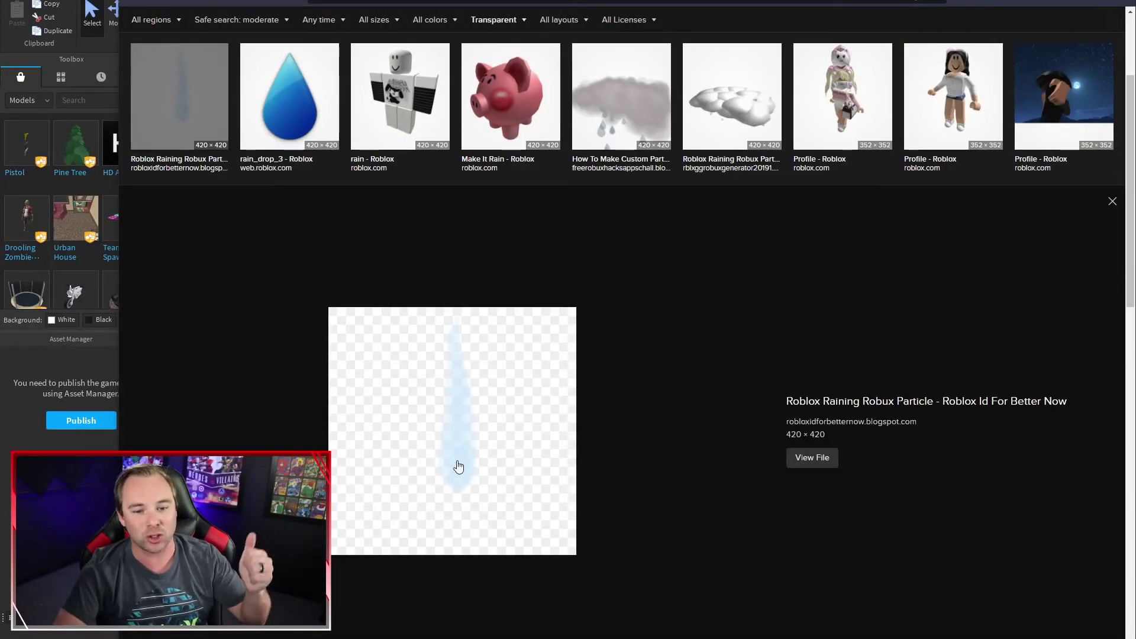
# - Save the raindrop image as a PNG file named RainDrop and return to Roblox Studio
pyautogui.rightClick(457, 462)
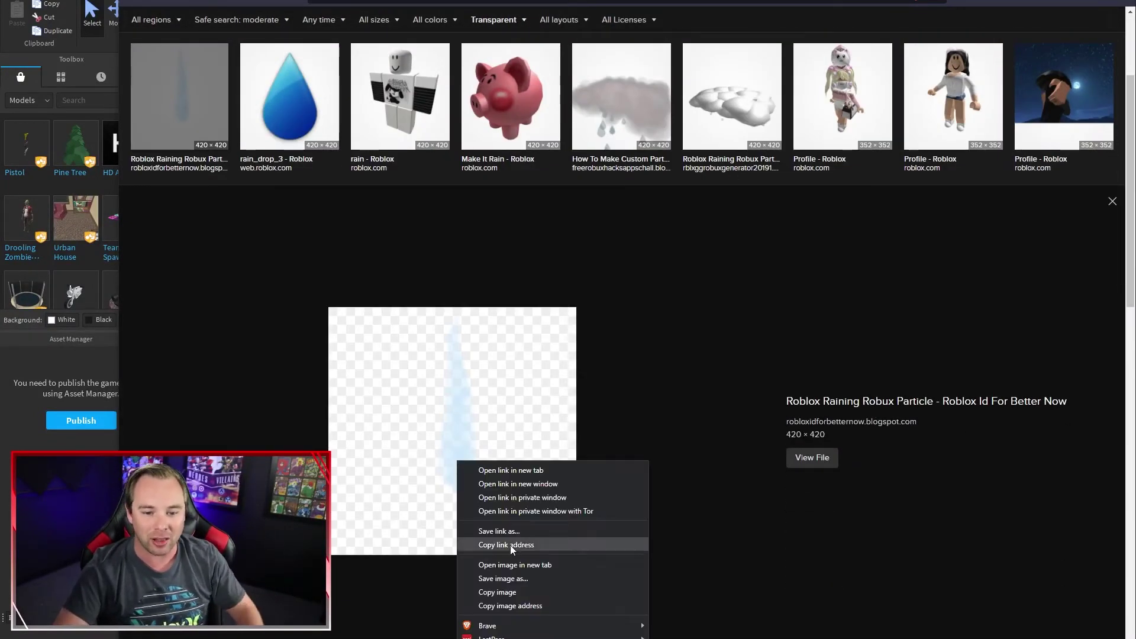
pyautogui.click(539, 578)
pyautogui.write('Ra')
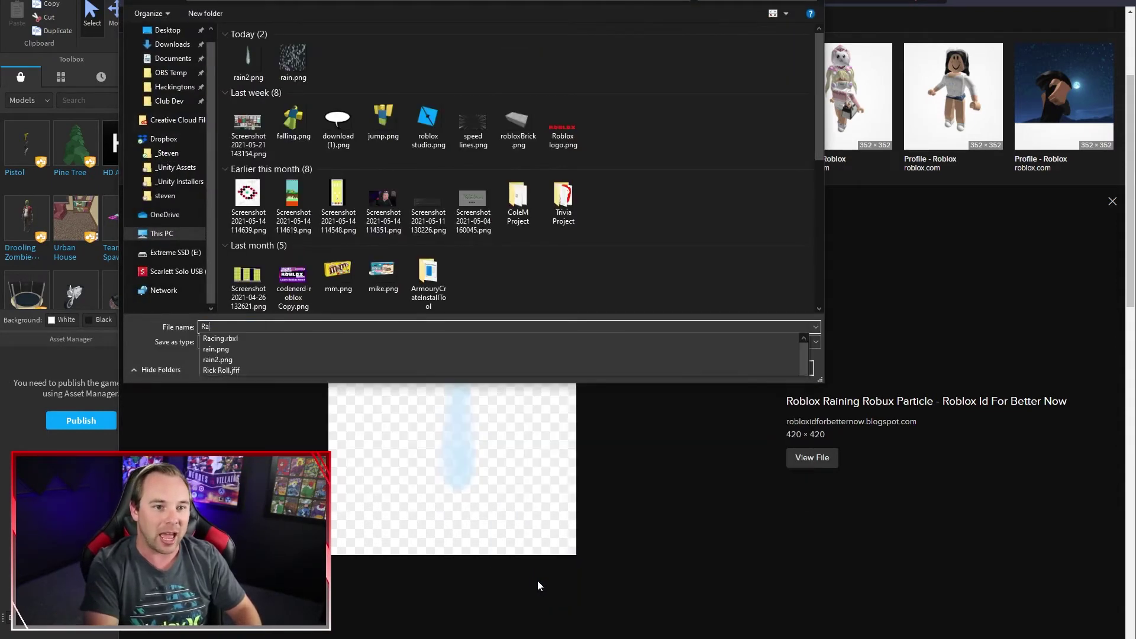
pyautogui.write('inD')
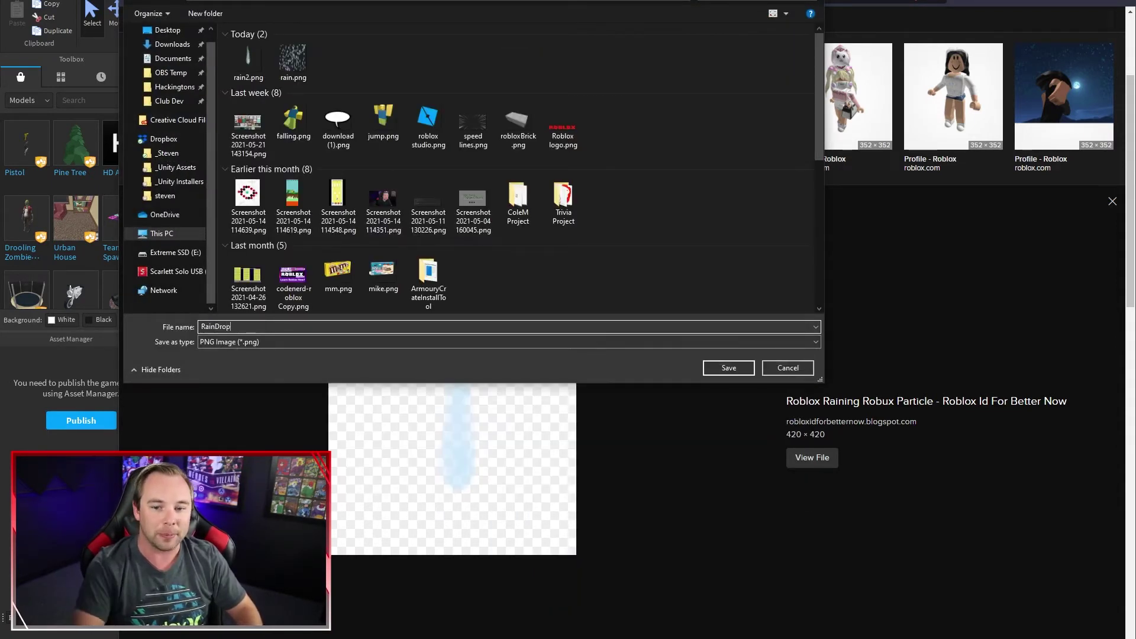
pyautogui.write('rop')
pyautogui.press('Return')
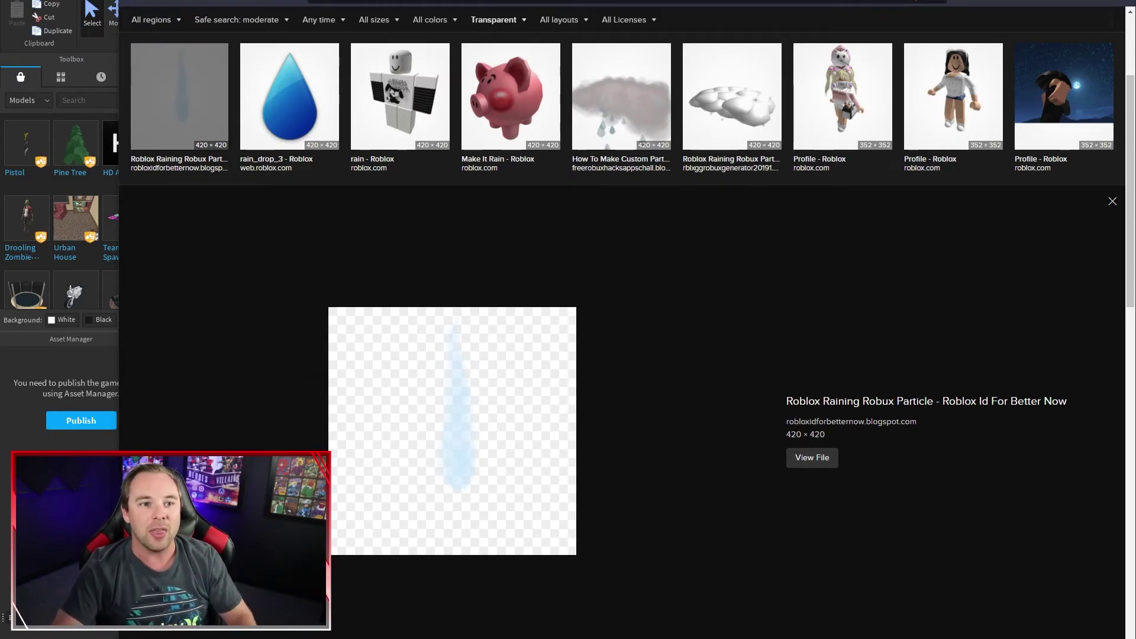
pyautogui.hotkey('alt', 'Tab')
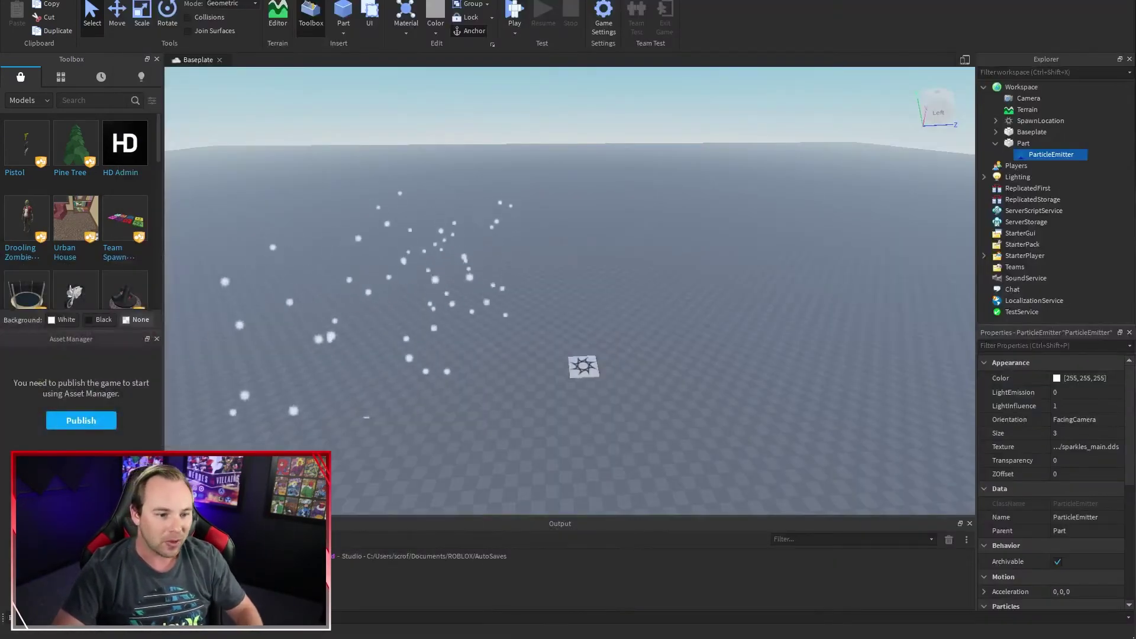
# - Publish the place to Roblox as a new game named Rain Test 2 and close the publishing dialog
pyautogui.click(65, 423)
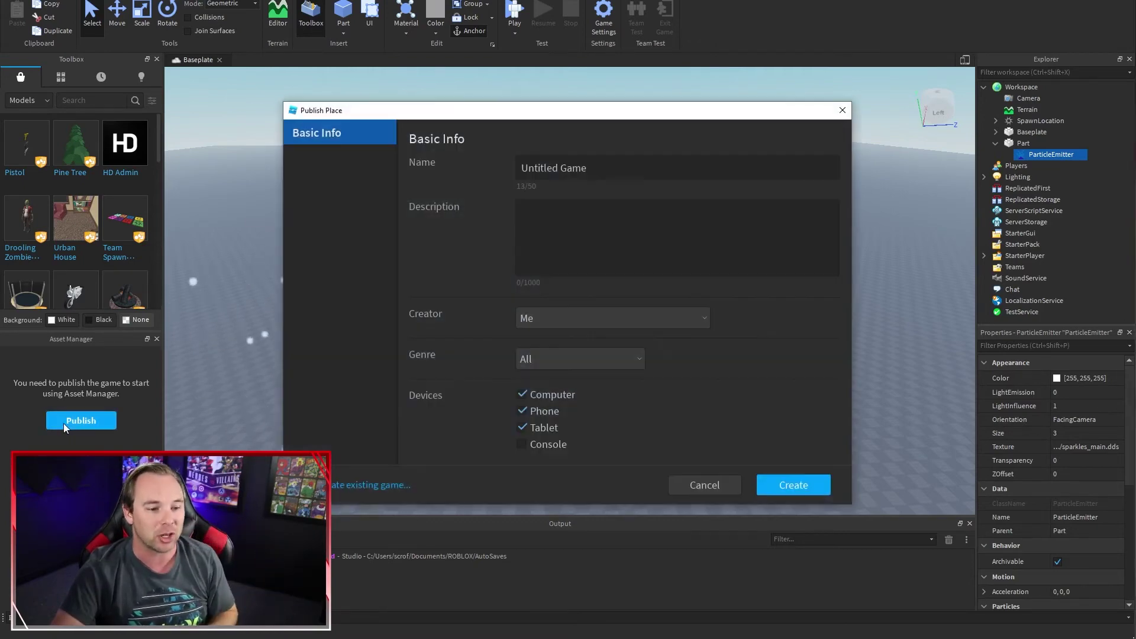
pyautogui.click(590, 168)
pyautogui.moveTo(591, 168); pyautogui.dragTo(491, 162)
pyautogui.write('Rain Test 2')
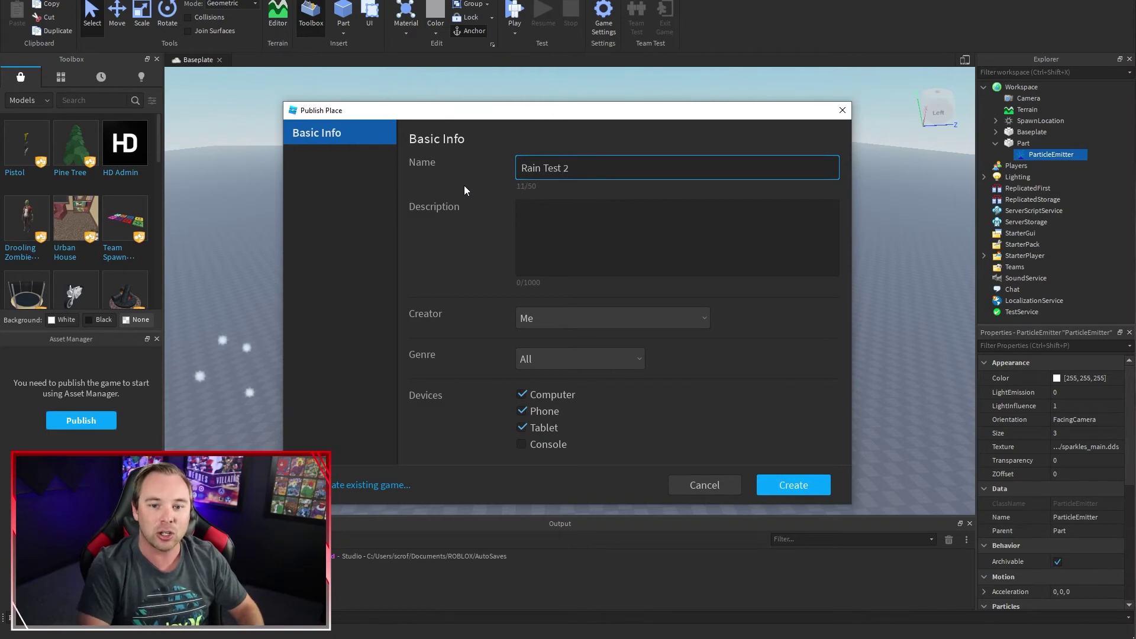
pyautogui.click(791, 489)
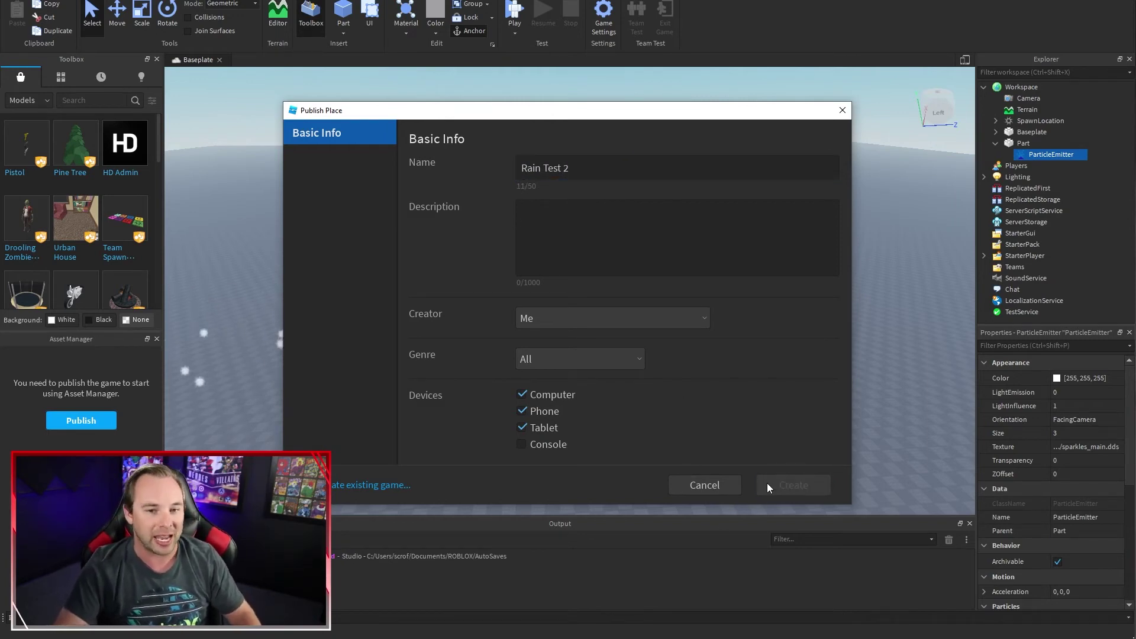
pyautogui.click(842, 111)
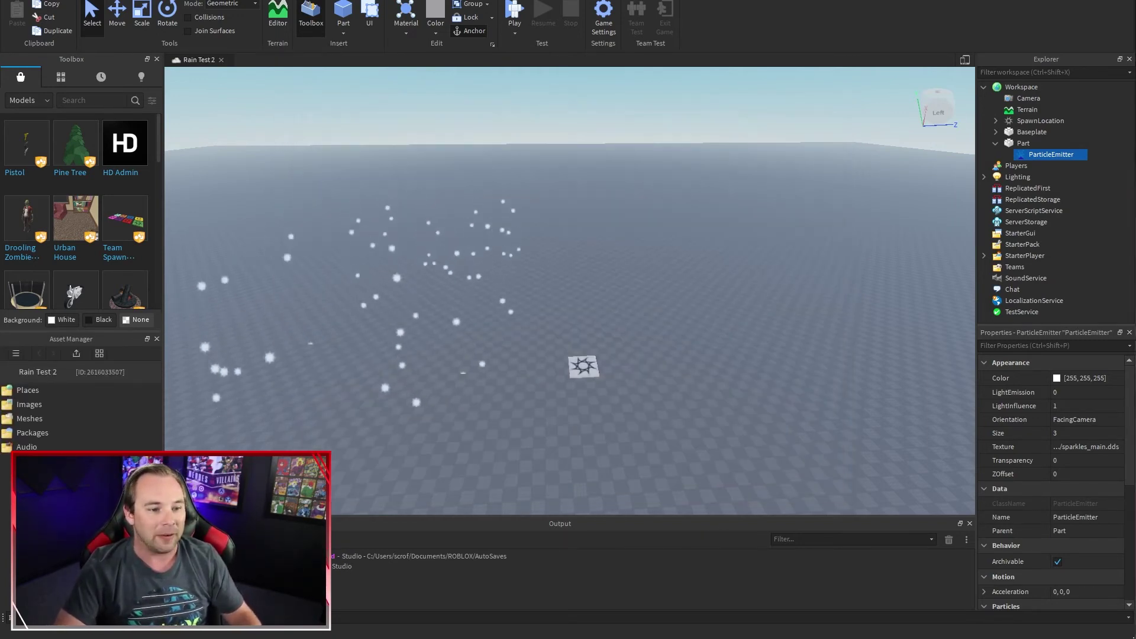
# - Import RainDrop.png from the Downloads folder into the game's assets
pyautogui.click(77, 353)
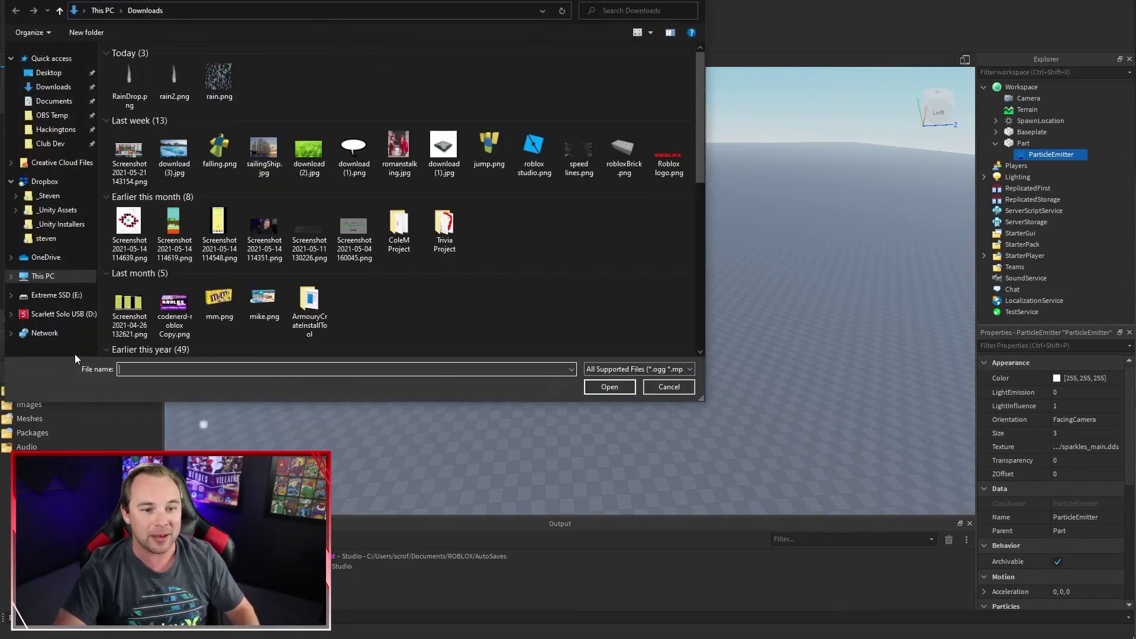
pyautogui.doubleClick(129, 80)
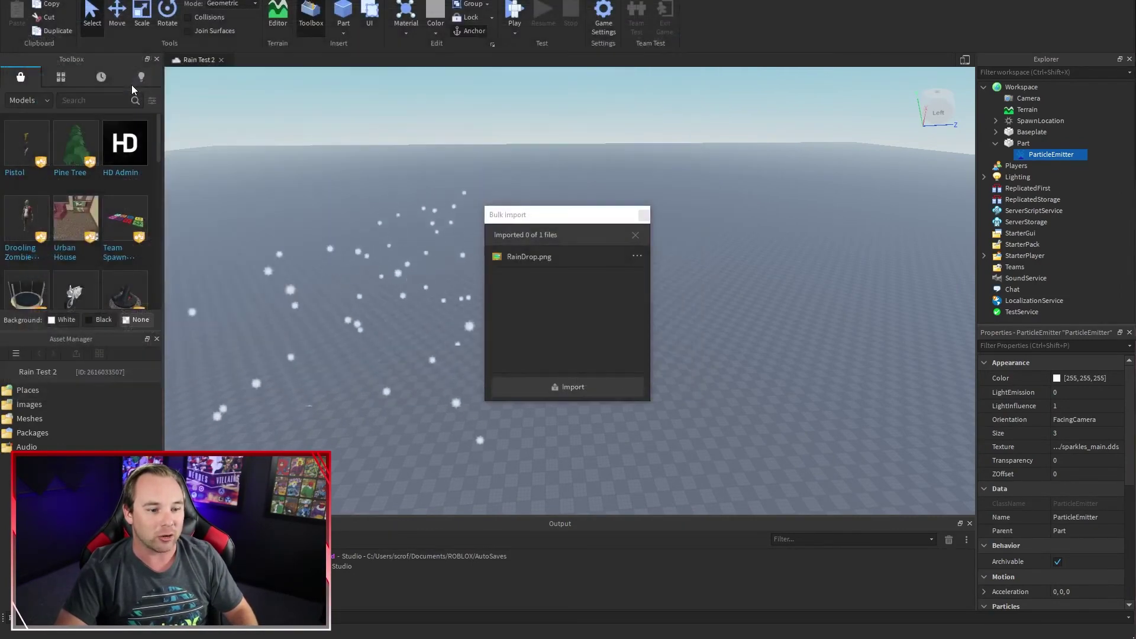
pyautogui.click(642, 216)
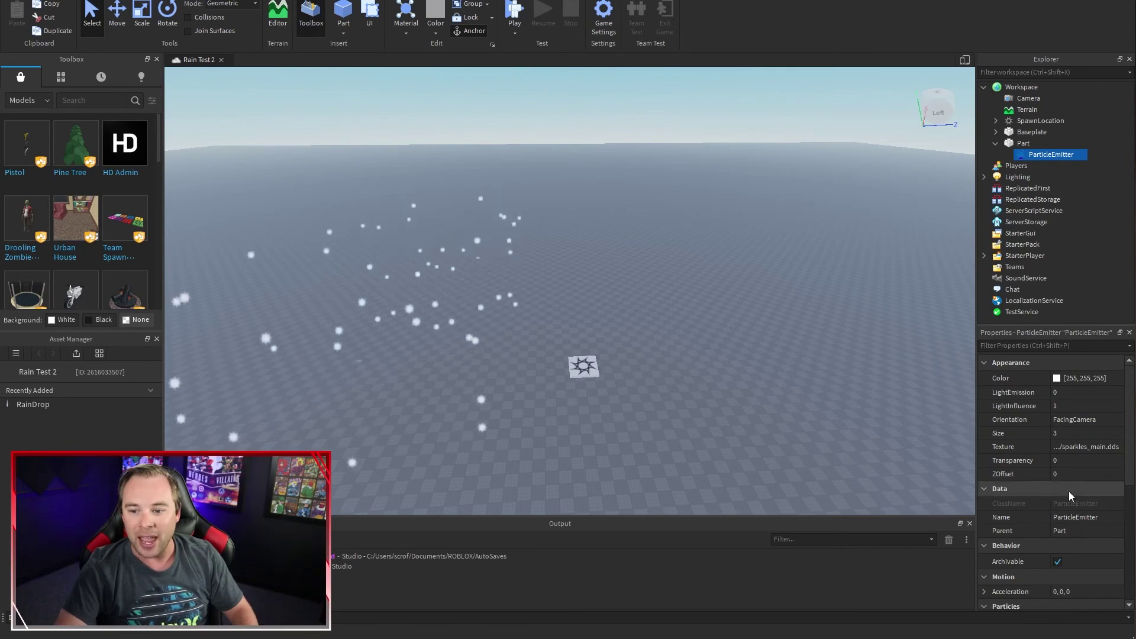
# - Set the ParticleEmitter's texture to the imported RainDrop image
pyautogui.click(1077, 445)
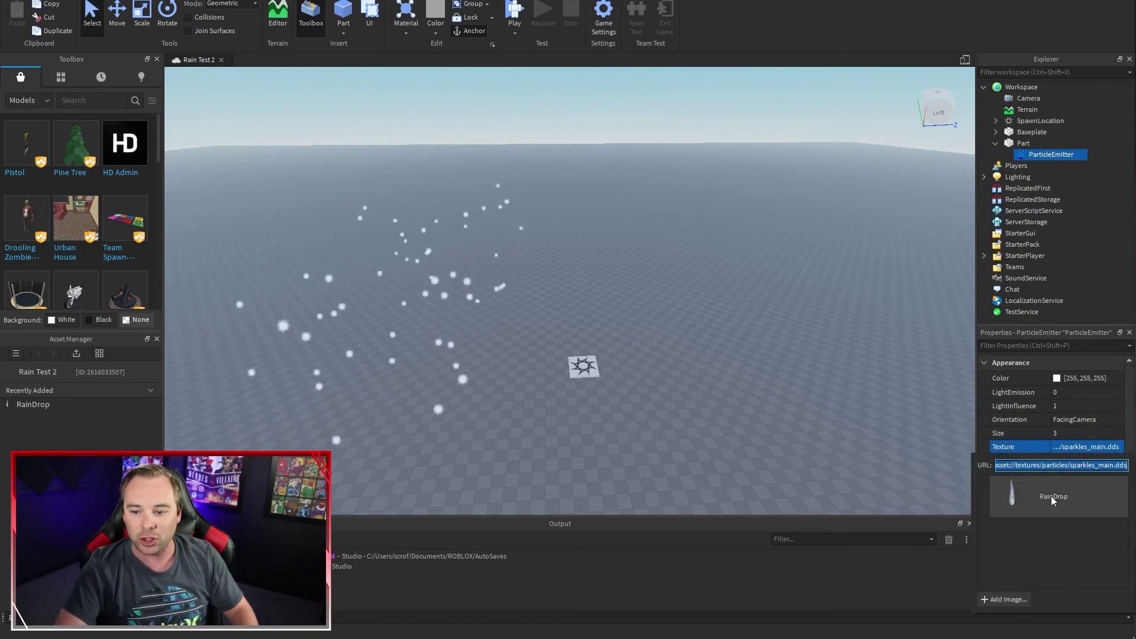
pyautogui.click(1073, 499)
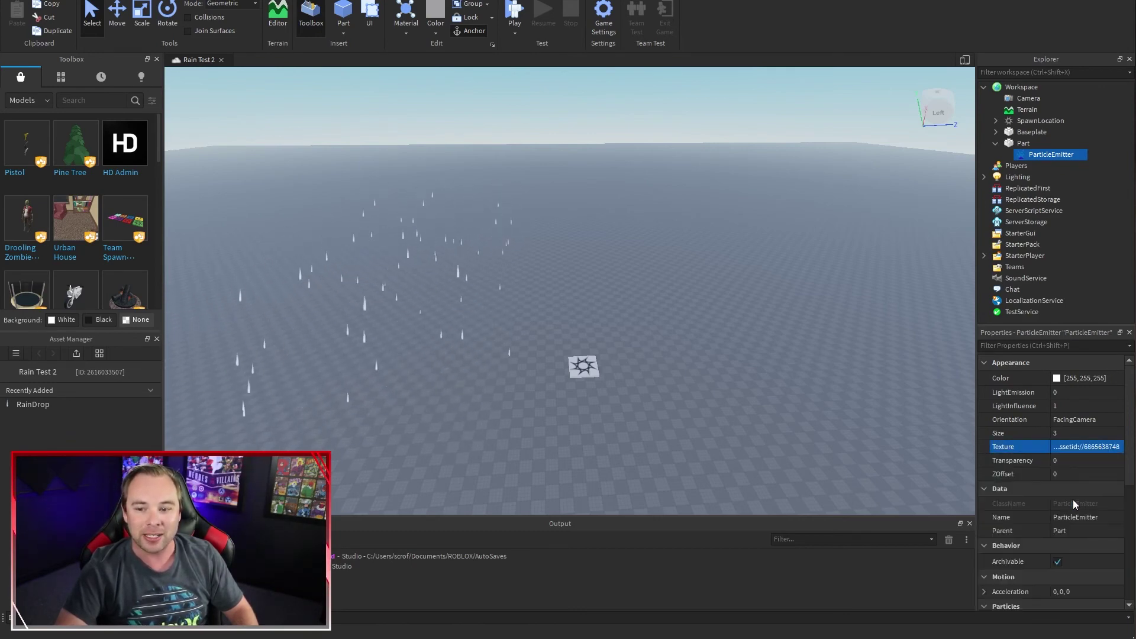
# - Play-test the place and walk the avatar off the spawn pad among the falling raindrops
pyautogui.click(514, 9)
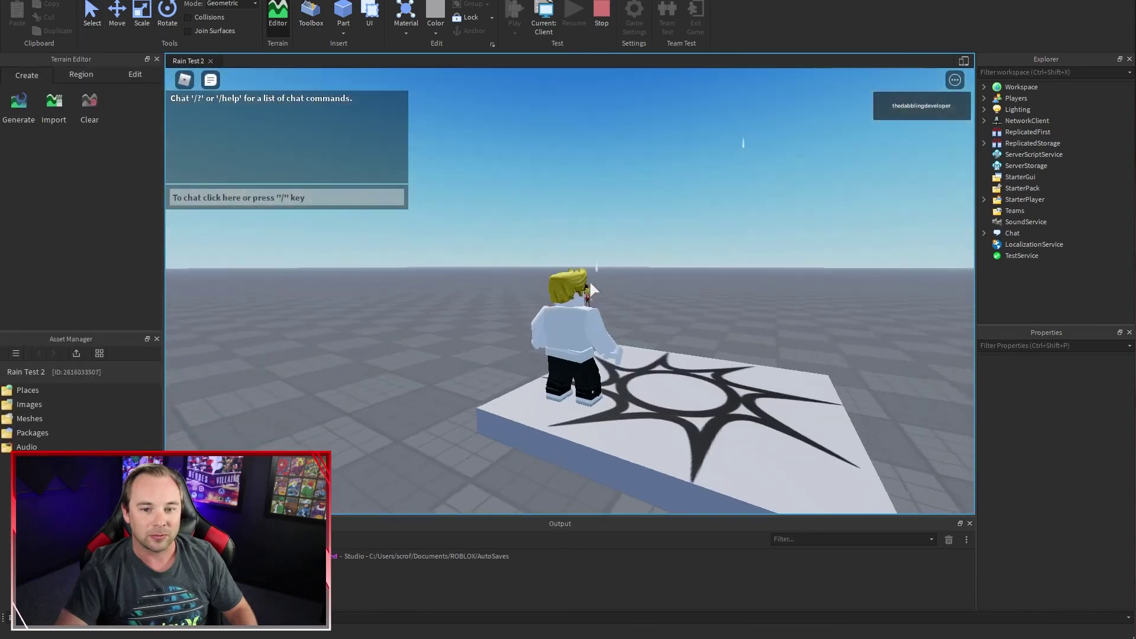
pyautogui.press('w')
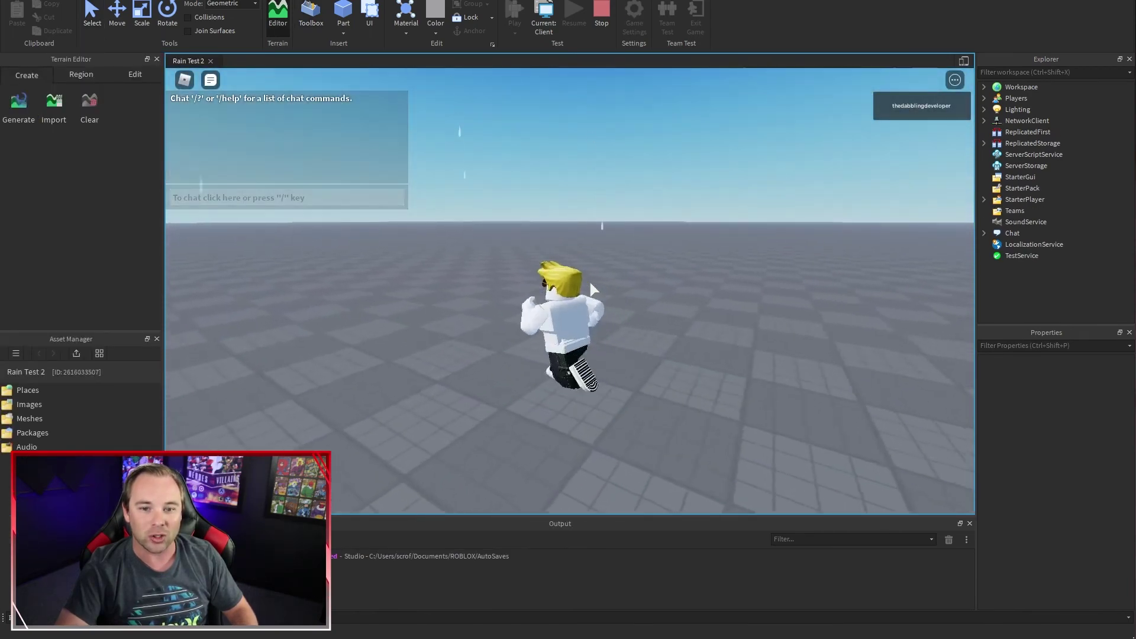
pyautogui.press('w')
pyautogui.press('d')
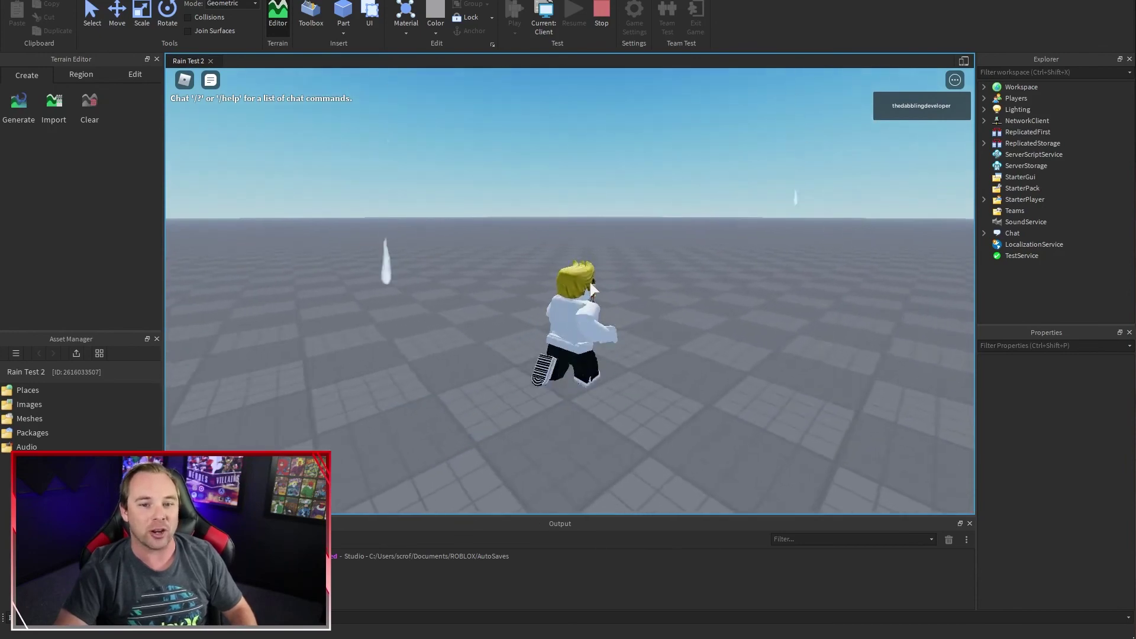
pyautogui.press('a')
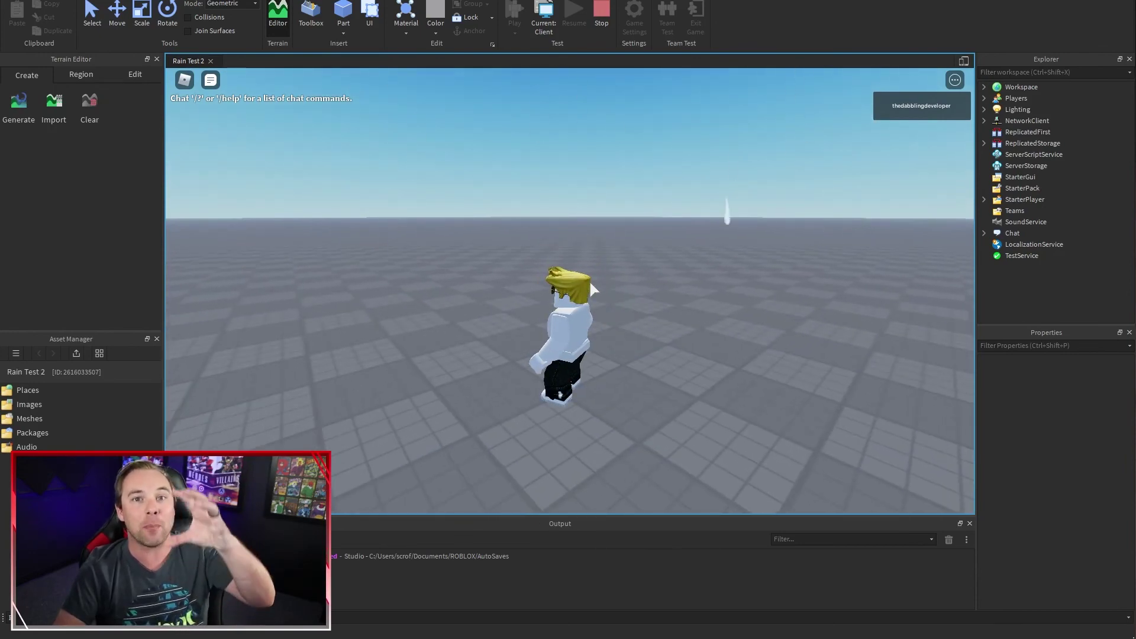